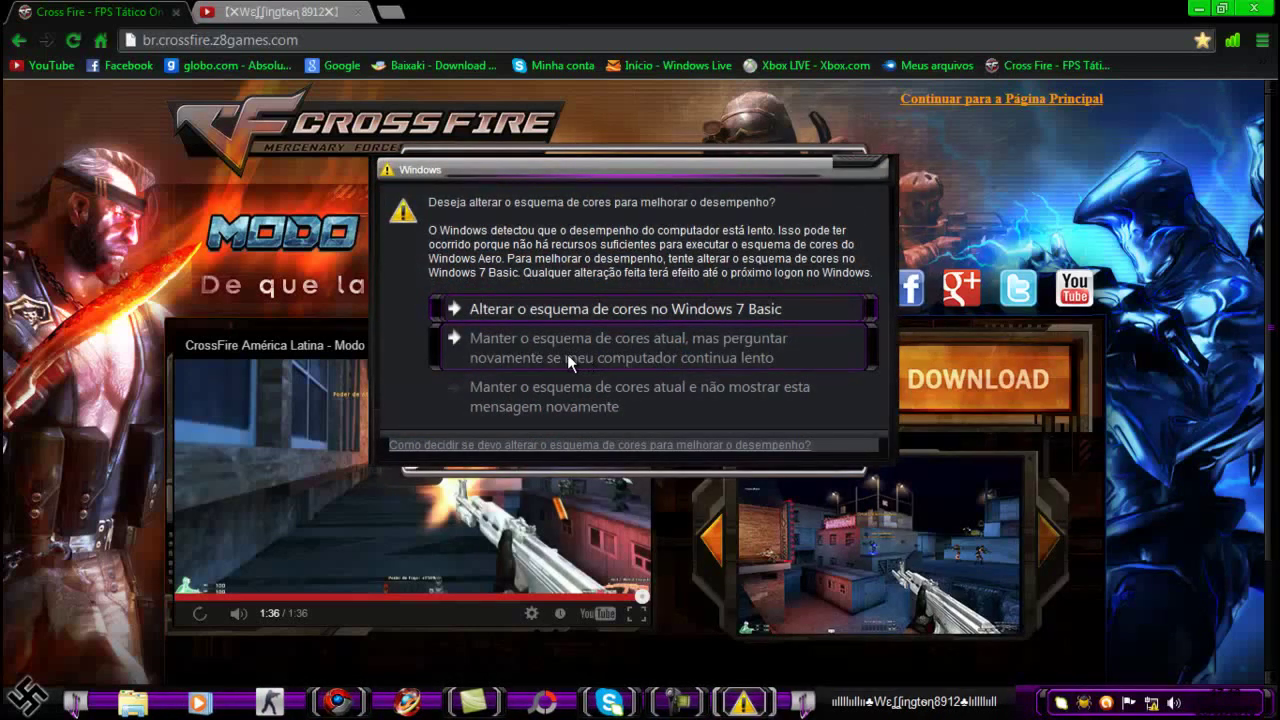
# Keep the current Windows colour scheme without showing the message again, and minimize the Cross Fire web page.
pyautogui.click(565, 392)
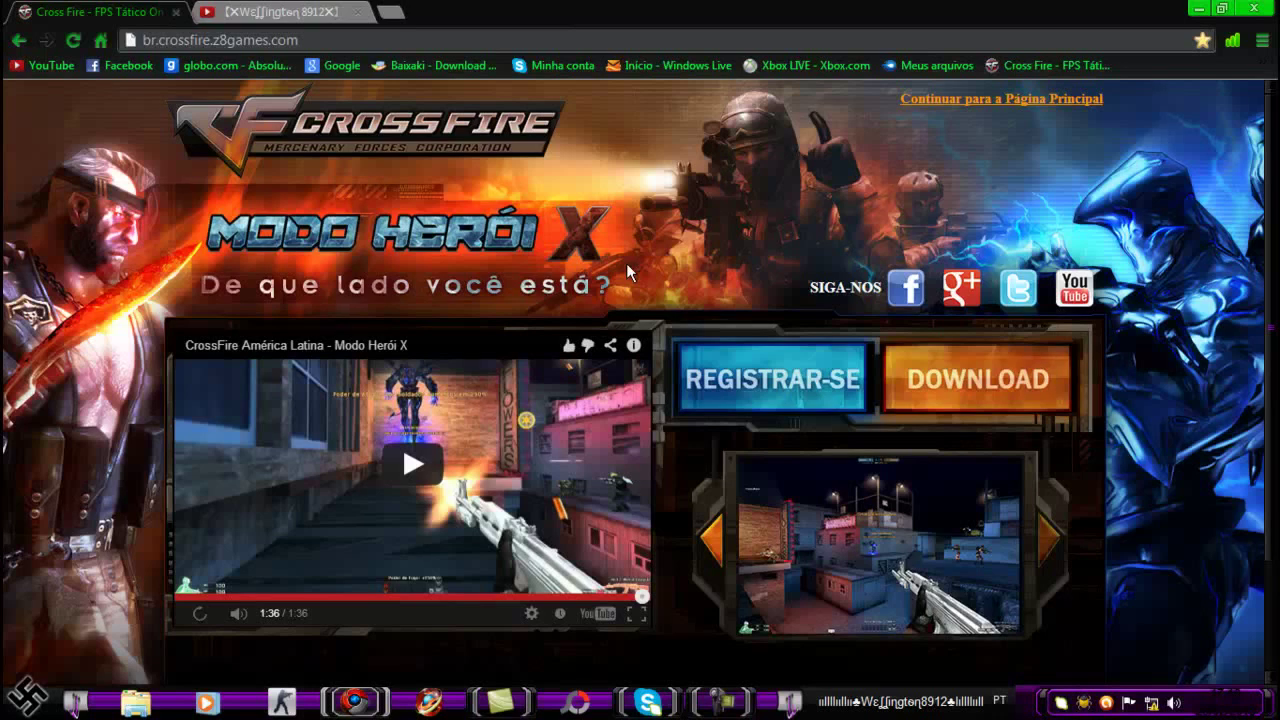
pyautogui.click(1200, 12)
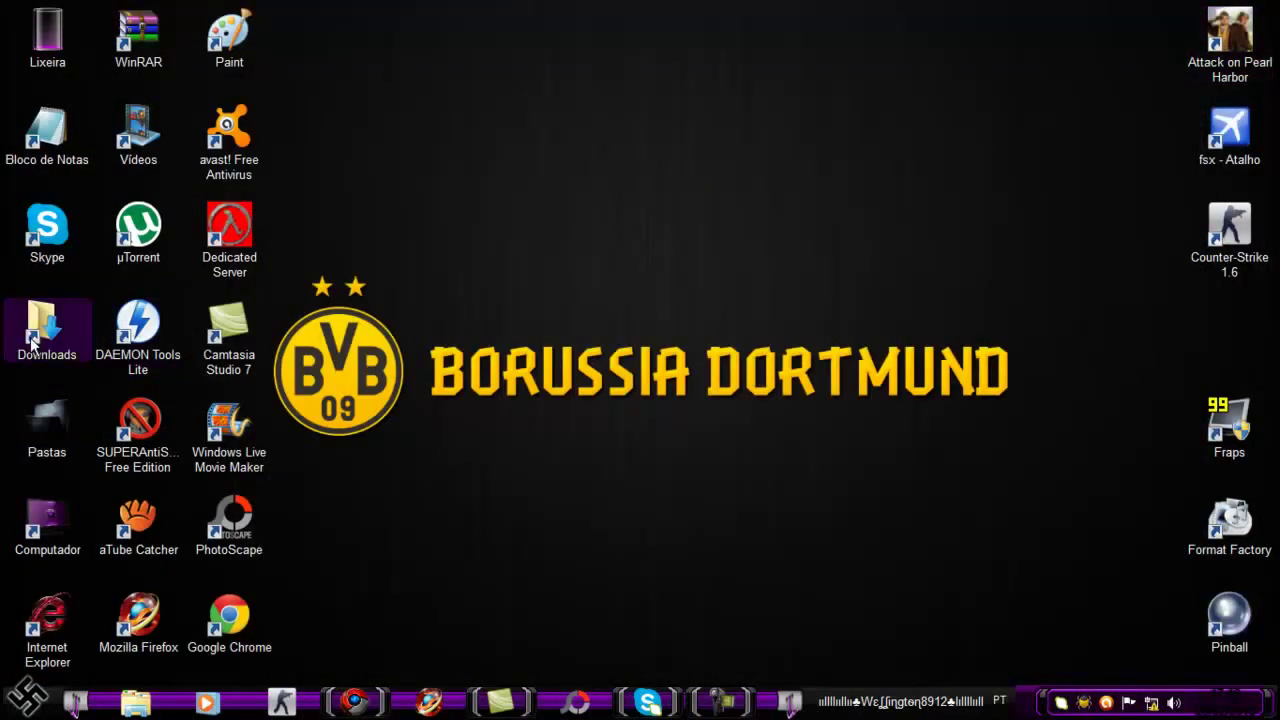
# Open the Downloads folder from the desktop and run CrossFireAL_Setup_v5040.
pyautogui.doubleClick(30, 342)
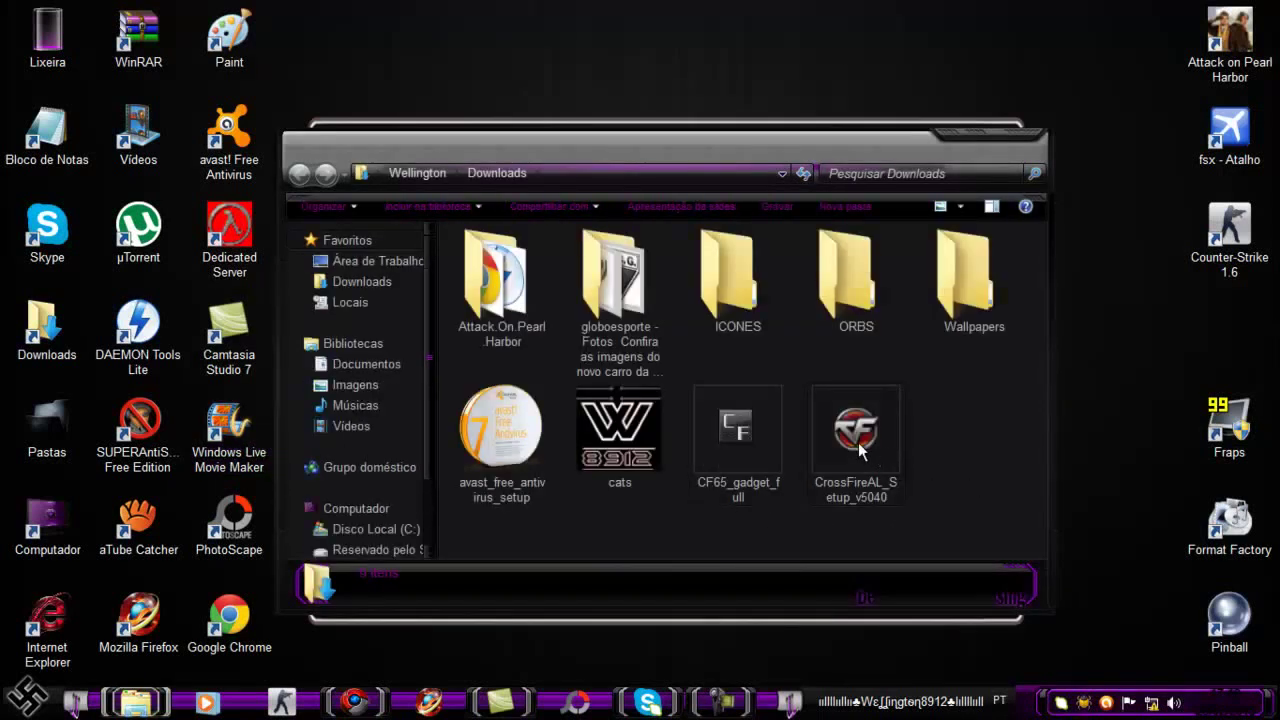
pyautogui.moveTo(859, 450)
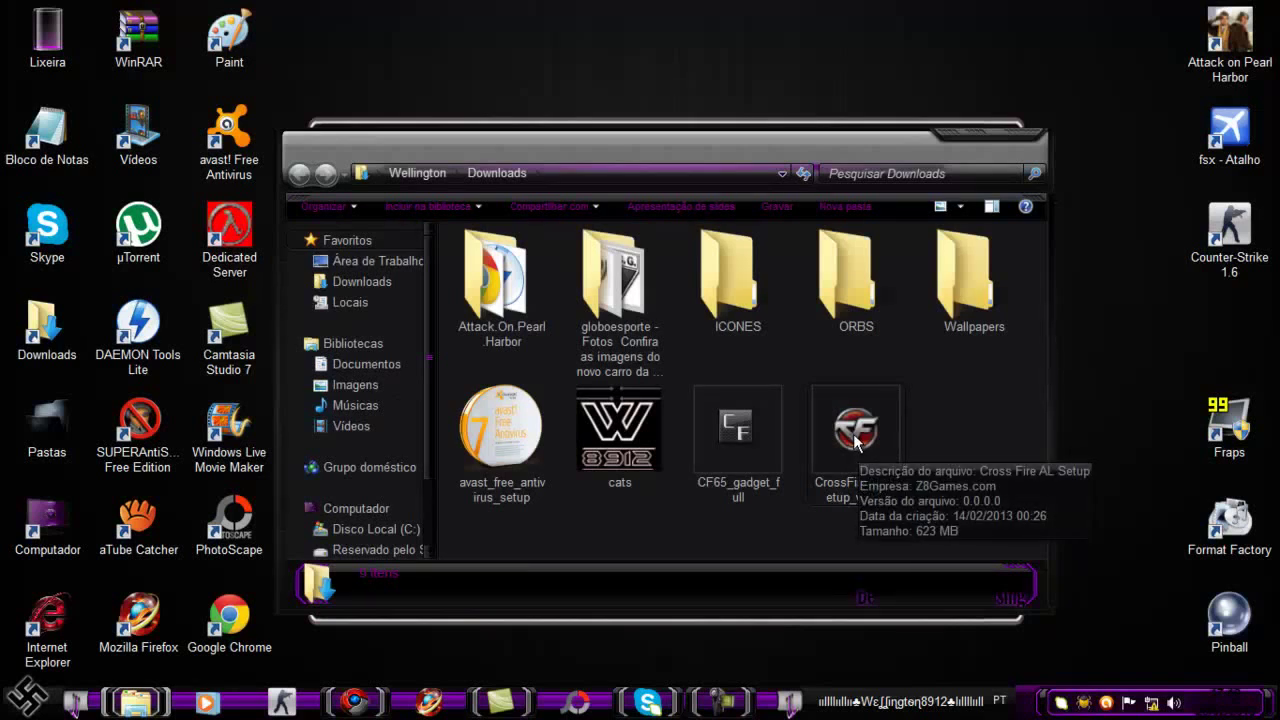
pyautogui.doubleClick(855, 442)
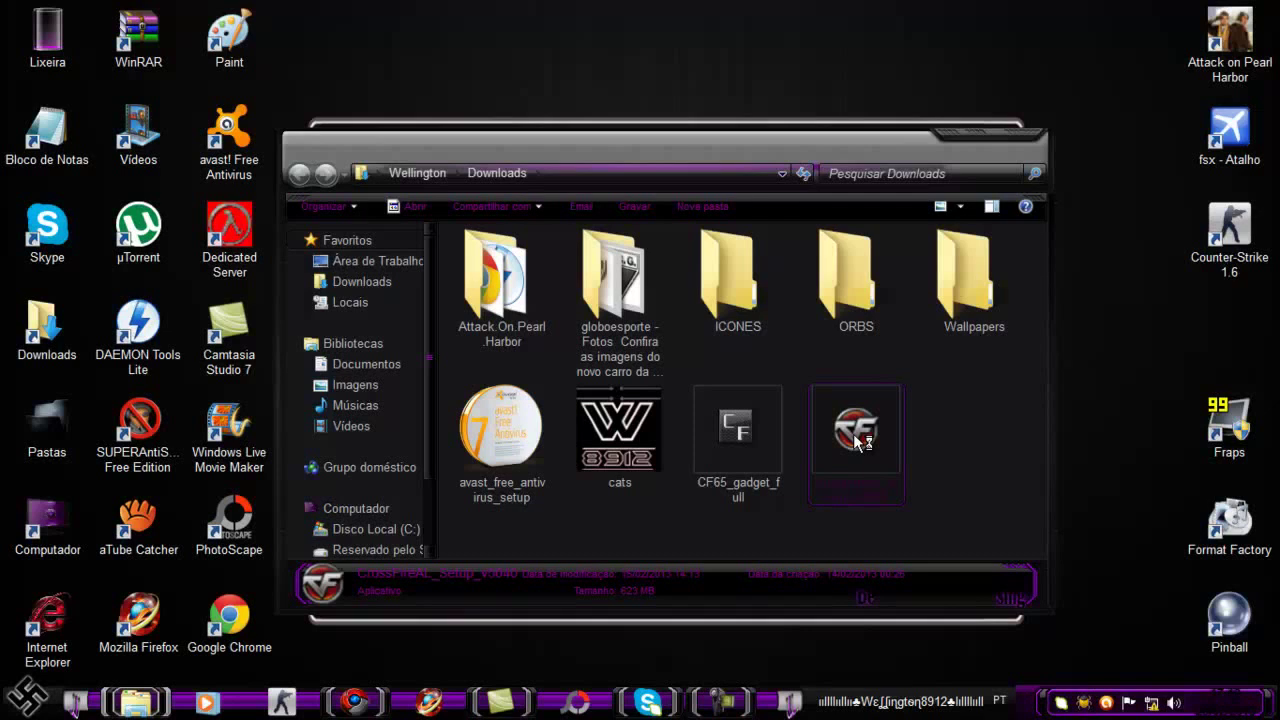
pyautogui.click(725, 702)
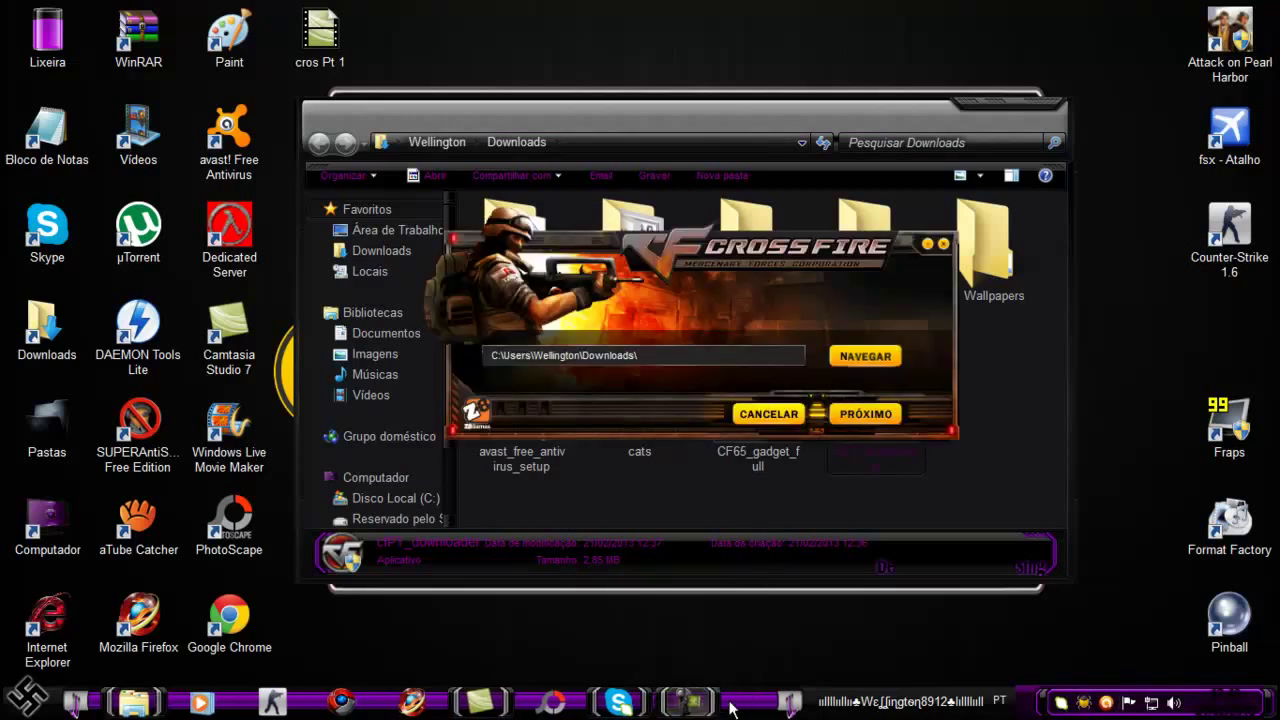
# Move the Cross Fire downloader window aside and start downloading the game setup file to the Downloads folder.
pyautogui.moveTo(588, 242); pyautogui.dragTo(471, 228)
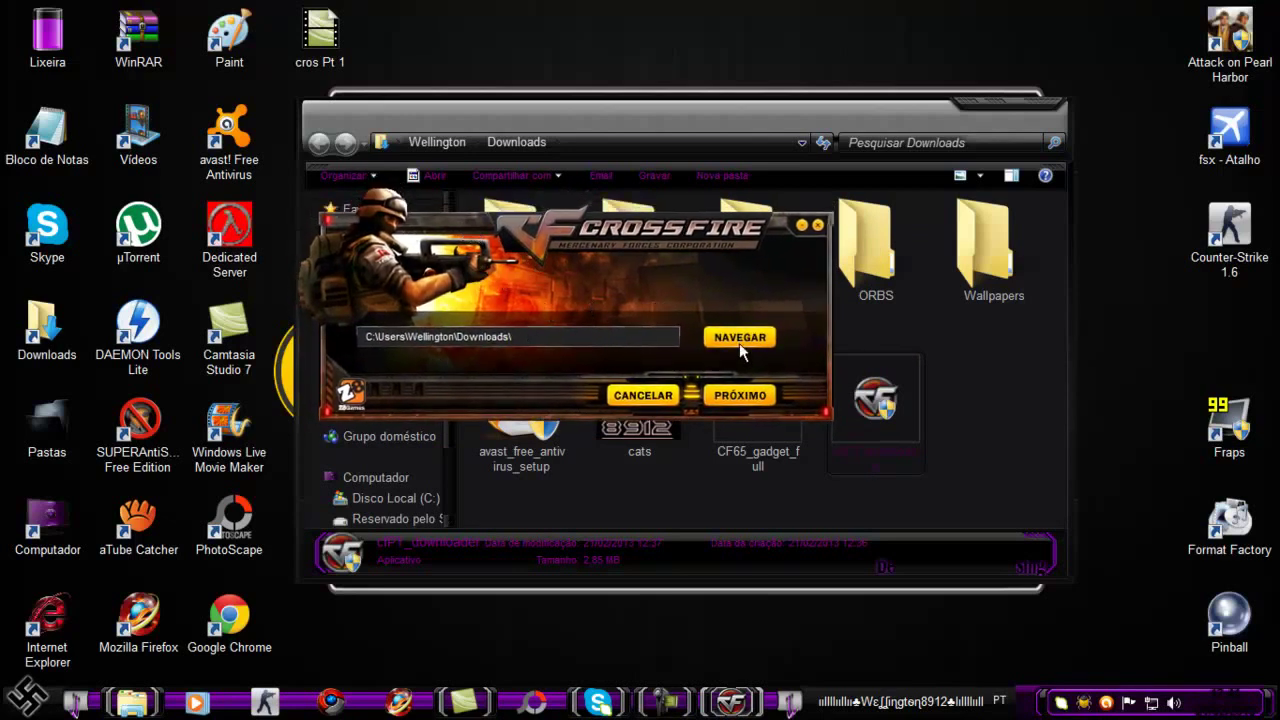
pyautogui.click(740, 395)
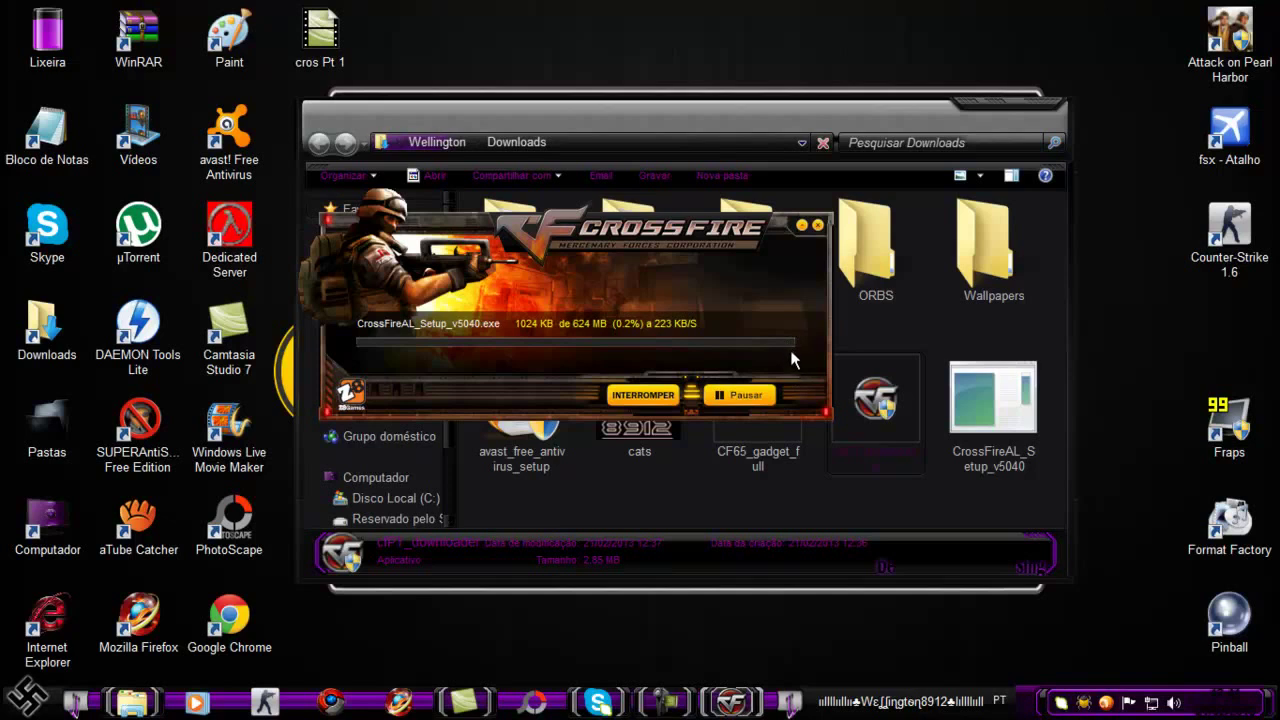
pyautogui.click(665, 703)
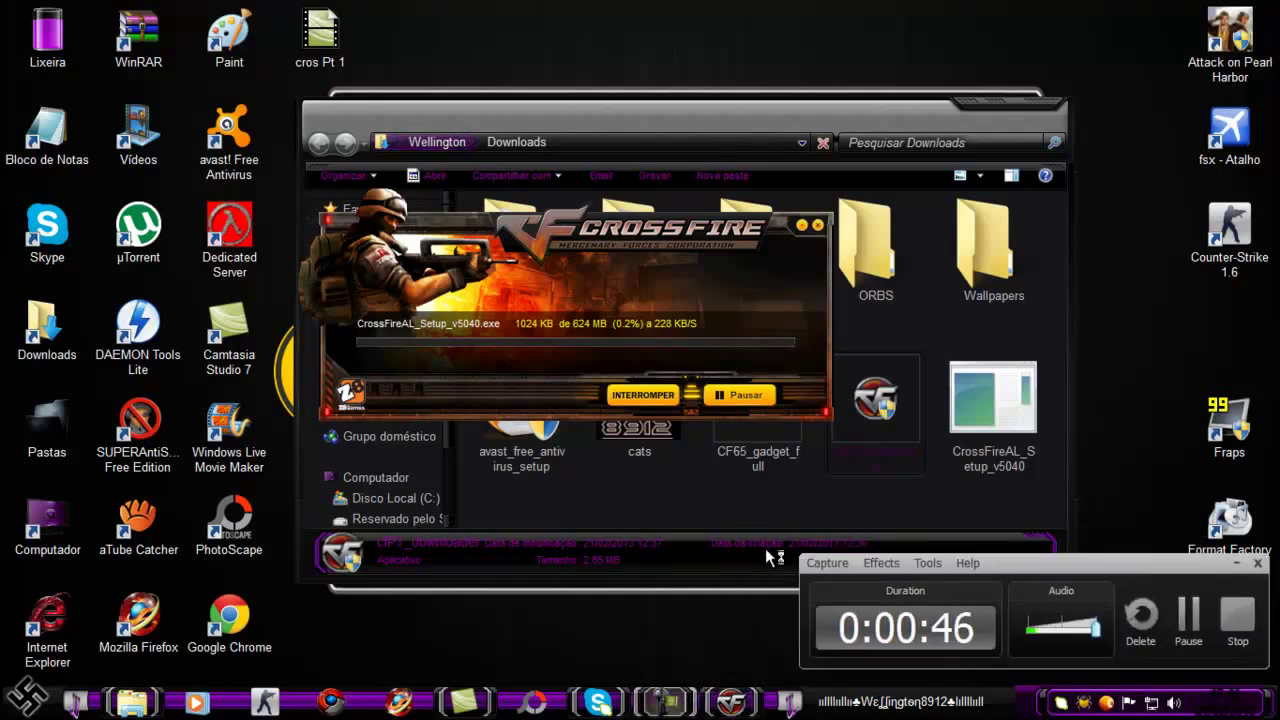
pyautogui.click(1196, 625)
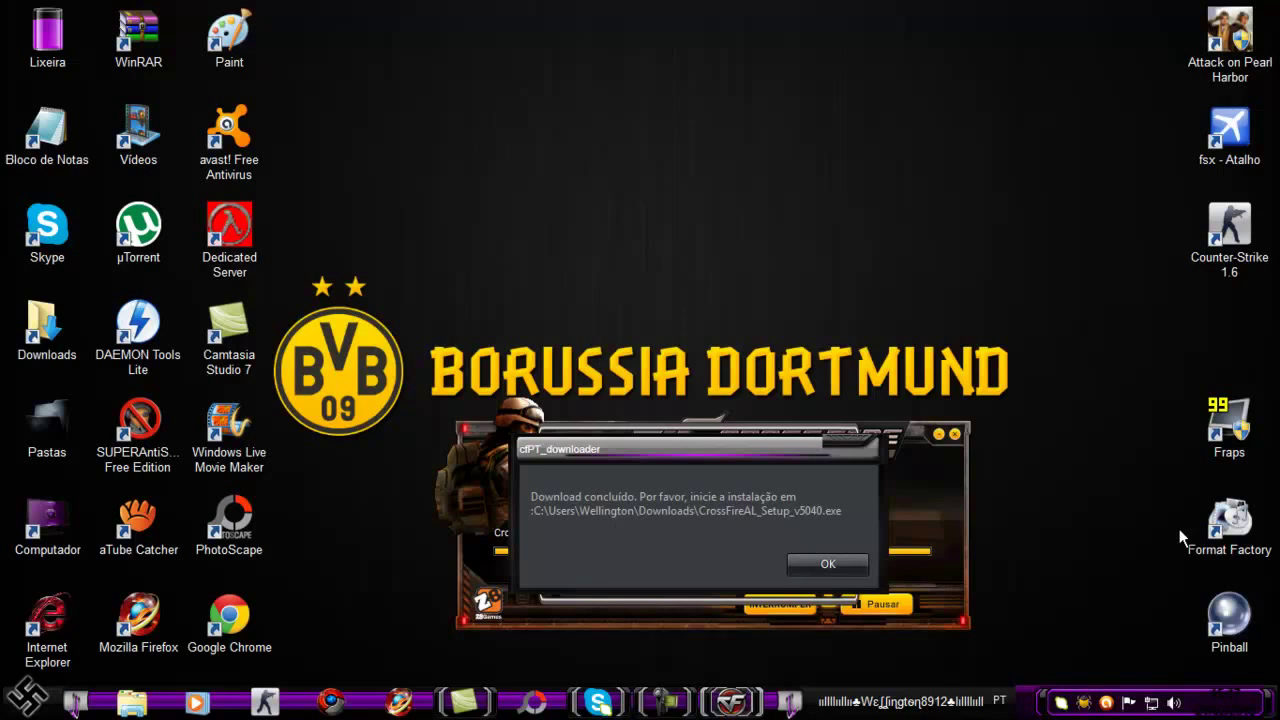
# Acknowledge the finished download and launch the CrossFireAL_Setup_v5040 installer from the Downloads folder.
pyautogui.press('Return')
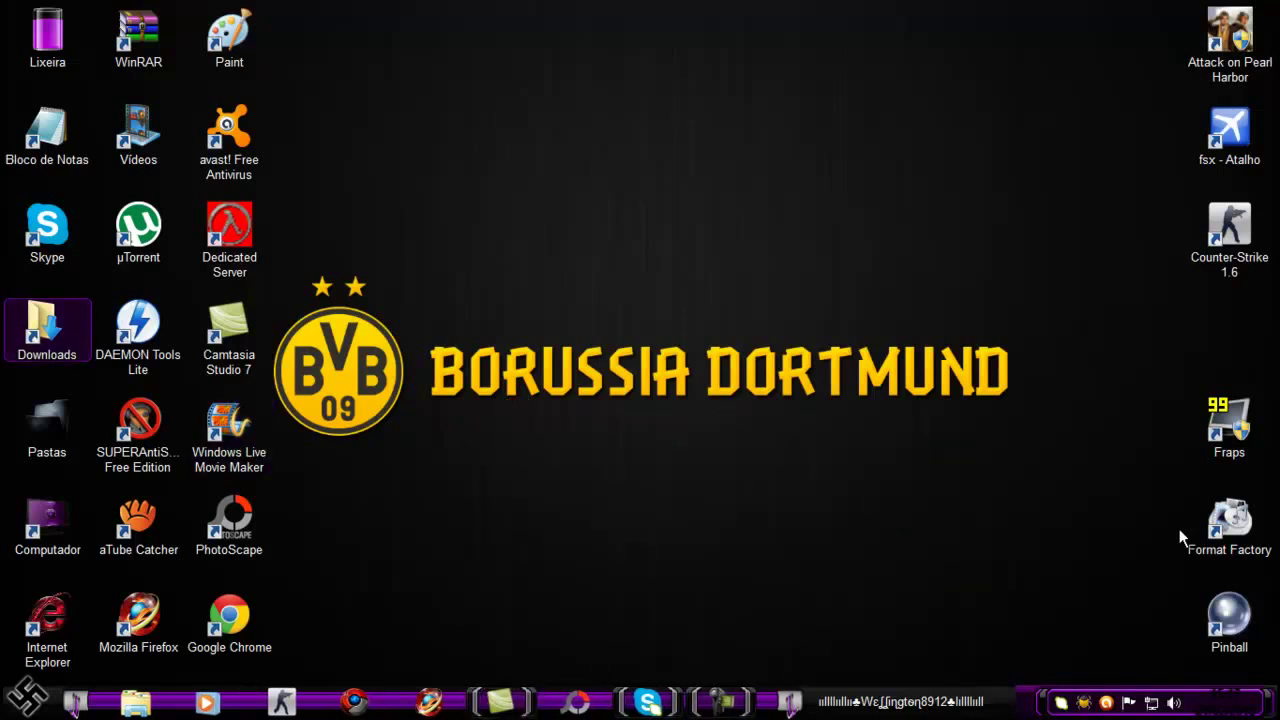
pyautogui.press('Return')
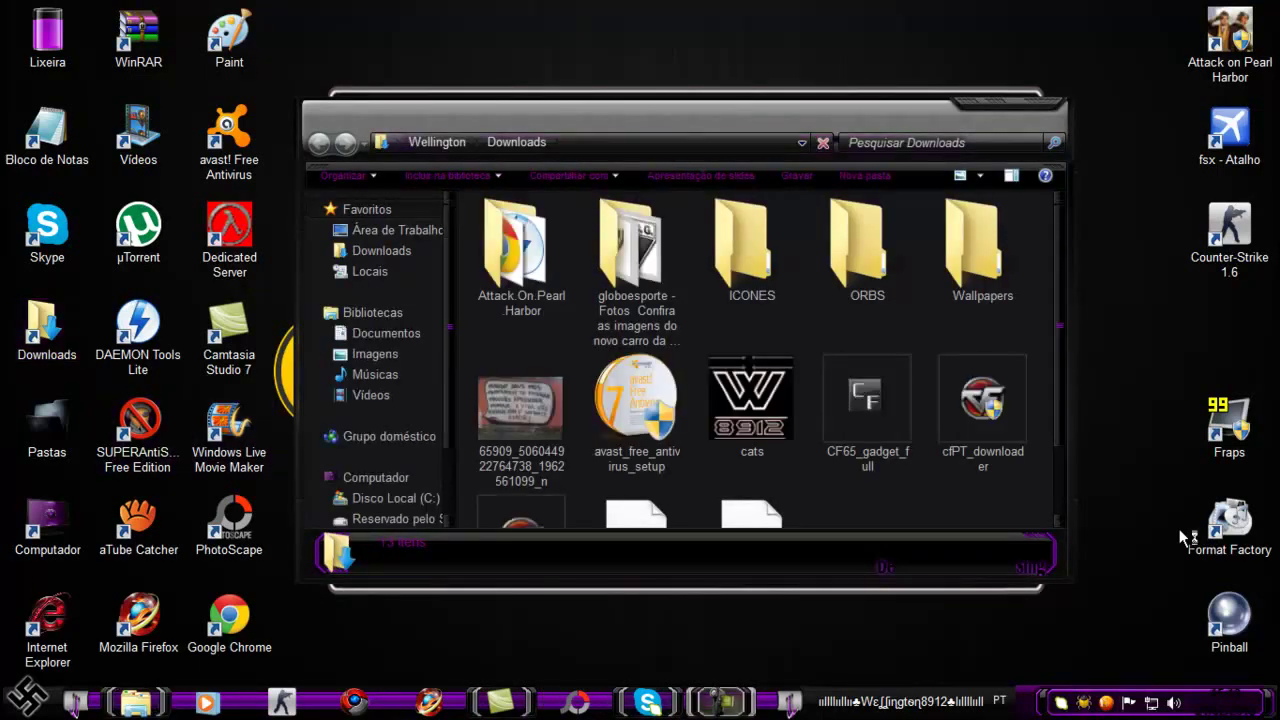
pyautogui.scroll(-2, 1179, 529)
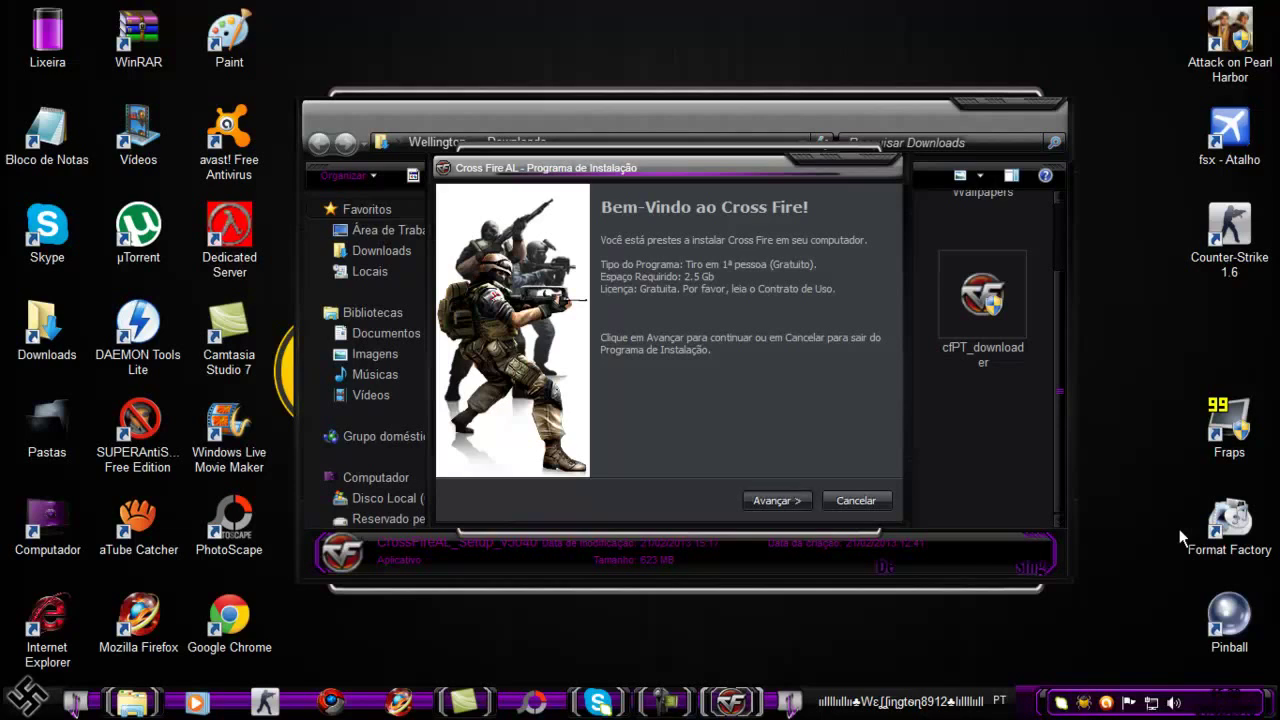
# Continue past the installer's welcome page, read through the license agreement and accept its terms.
pyautogui.press('Return')
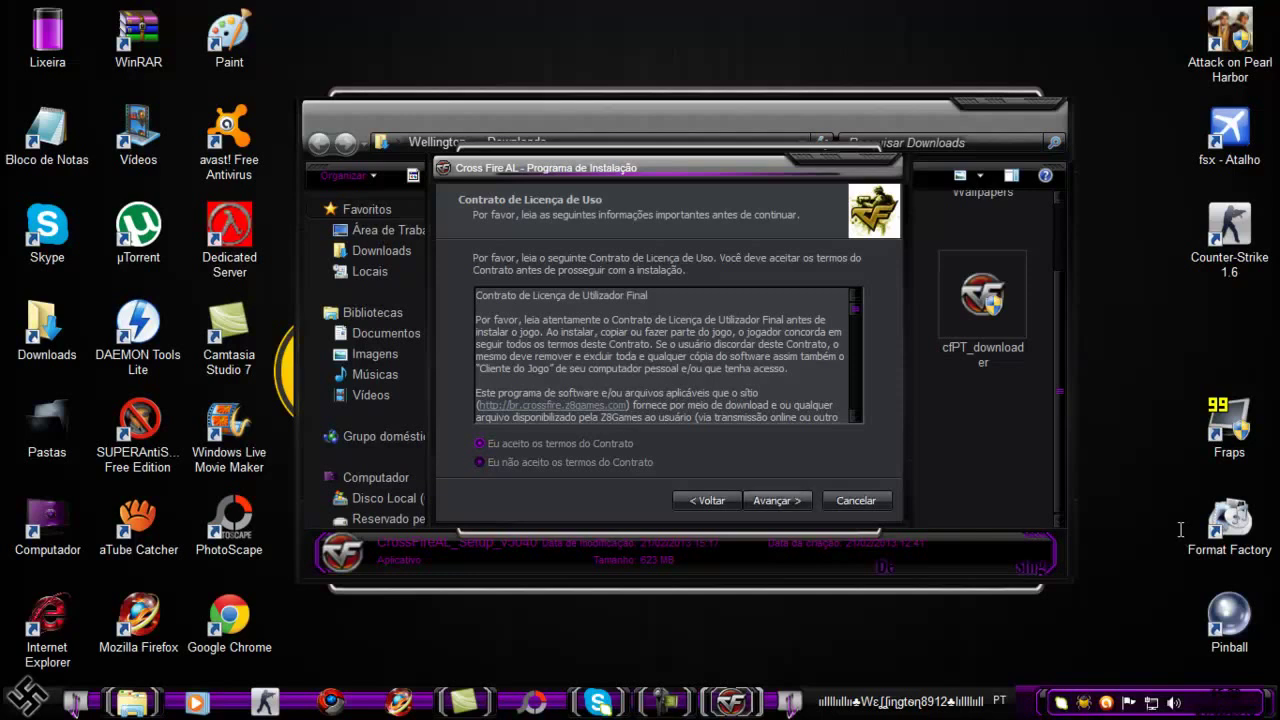
pyautogui.scroll(-2, 1182, 538)
pyautogui.scroll(-3, 1182, 538)
pyautogui.scroll(-8, 1182, 538)
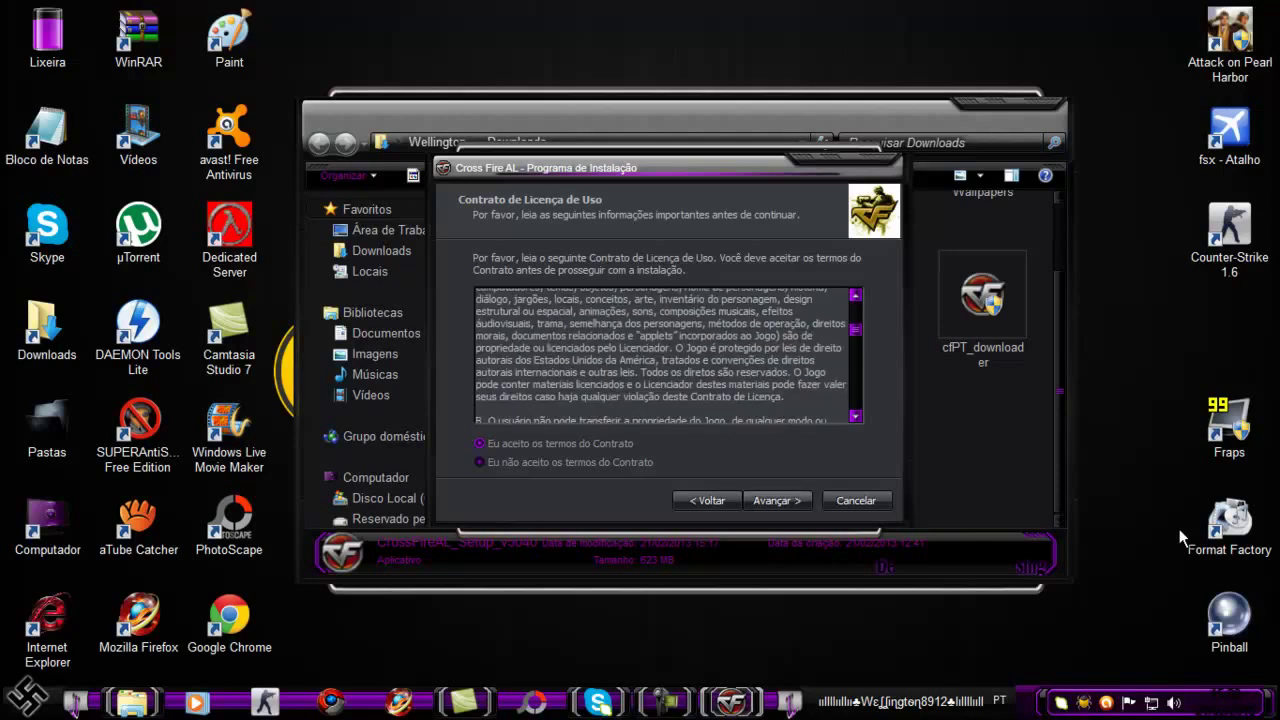
pyautogui.scroll(-8, 1182, 538)
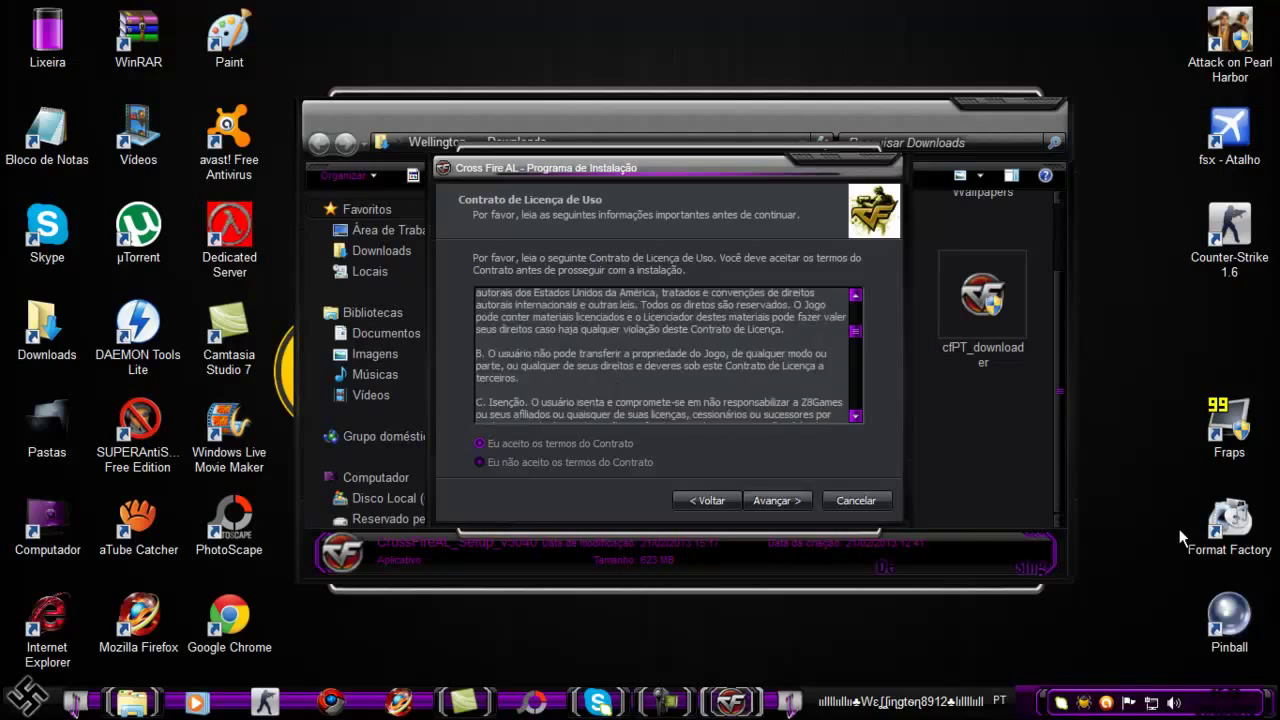
pyautogui.scroll(-8, 1182, 538)
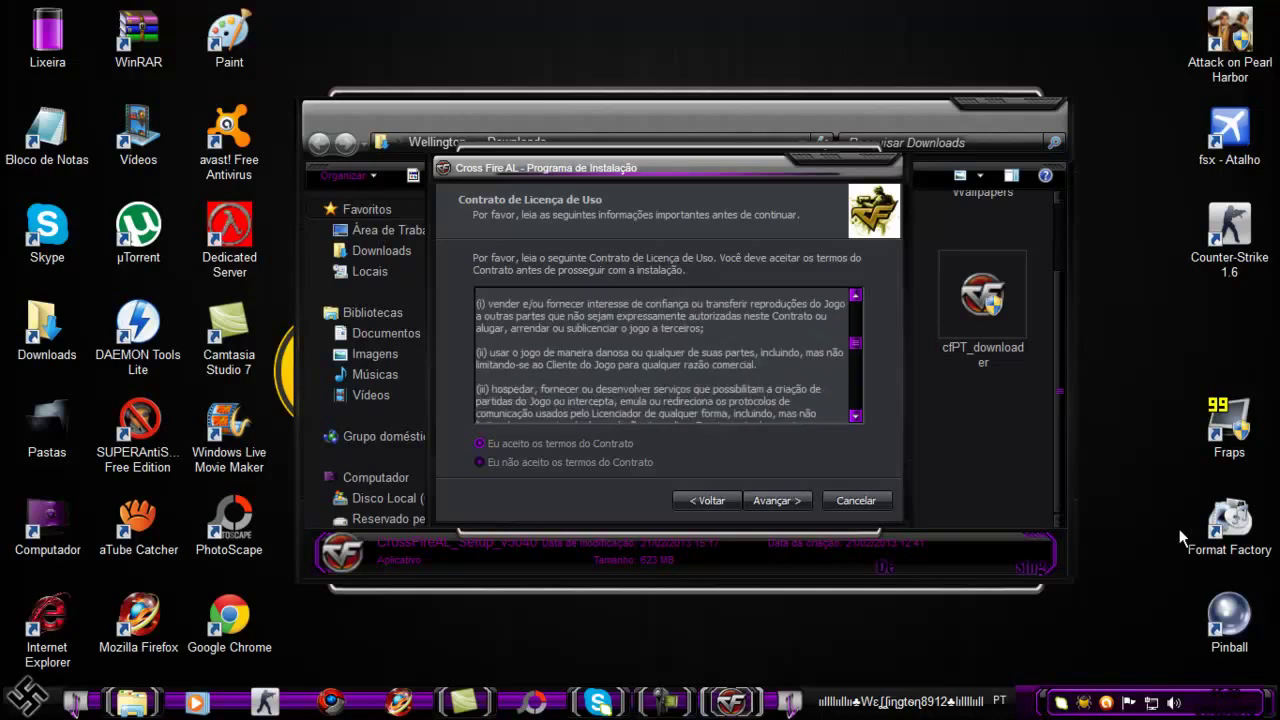
pyautogui.scroll(-2, 1182, 538)
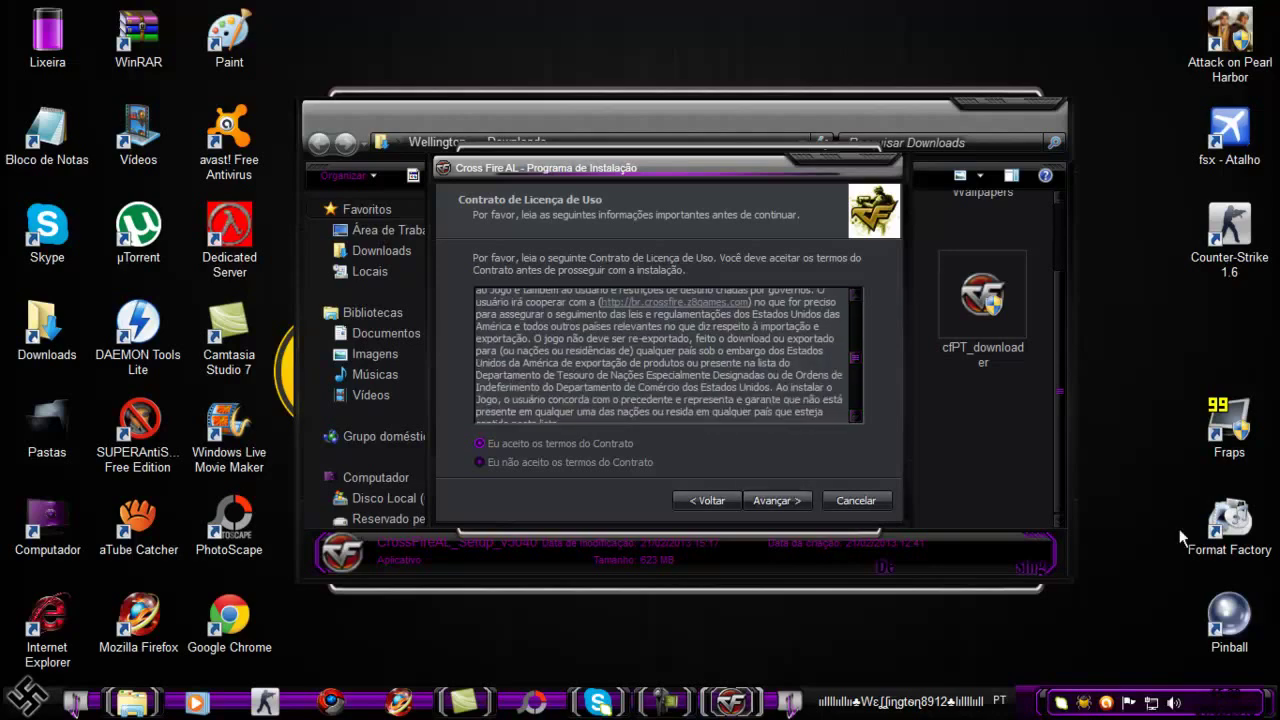
pyautogui.scroll(-2, 1182, 538)
pyautogui.scroll(-10, 1182, 538)
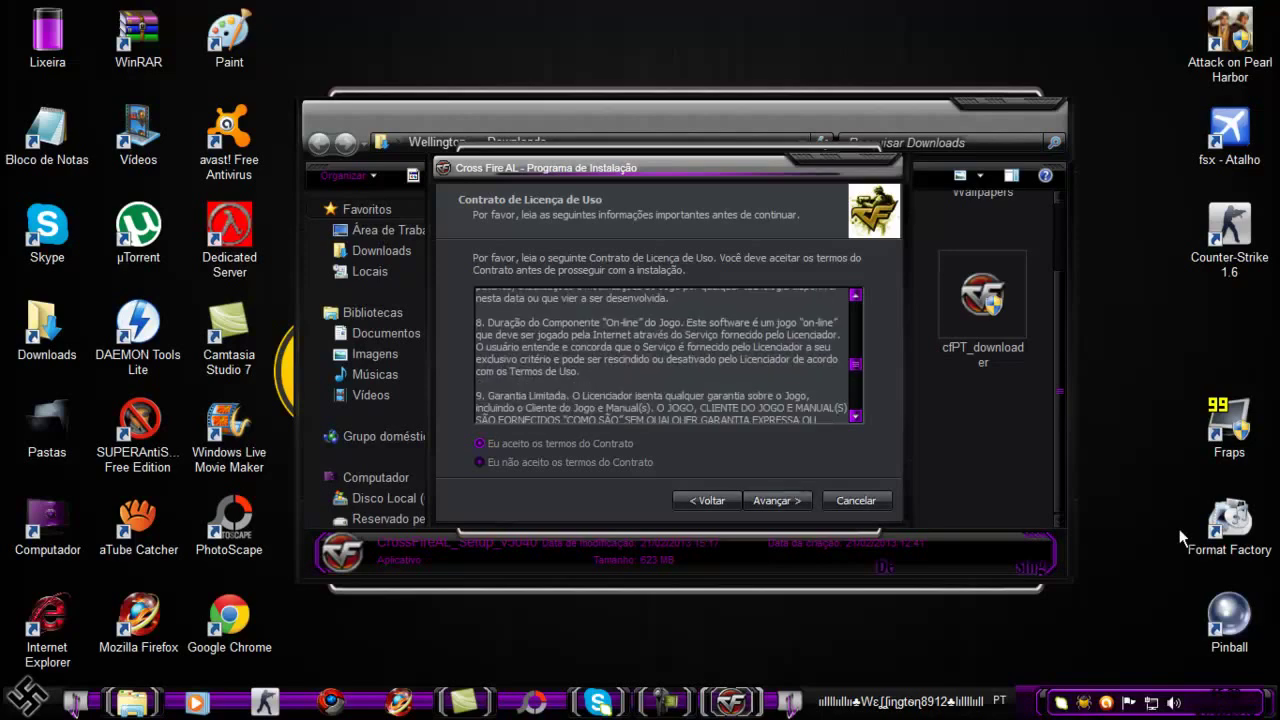
pyautogui.scroll(-4, 1182, 538)
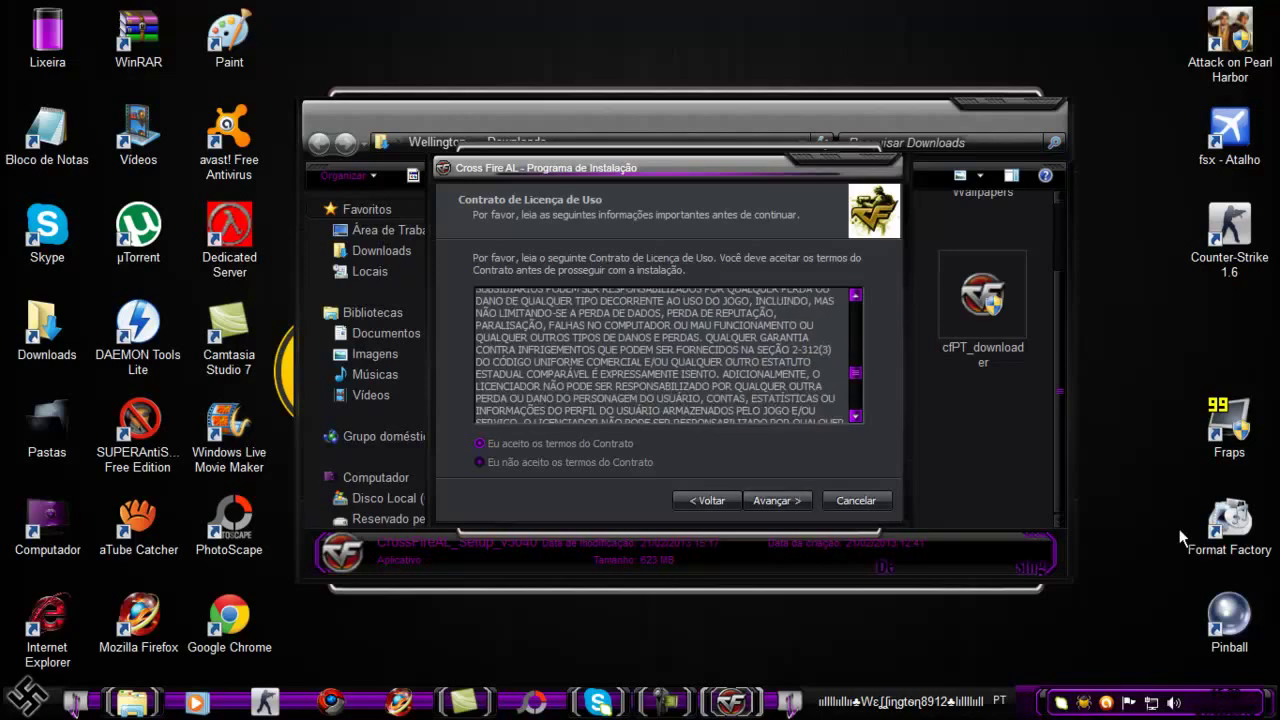
pyautogui.scroll(-10, 1182, 538)
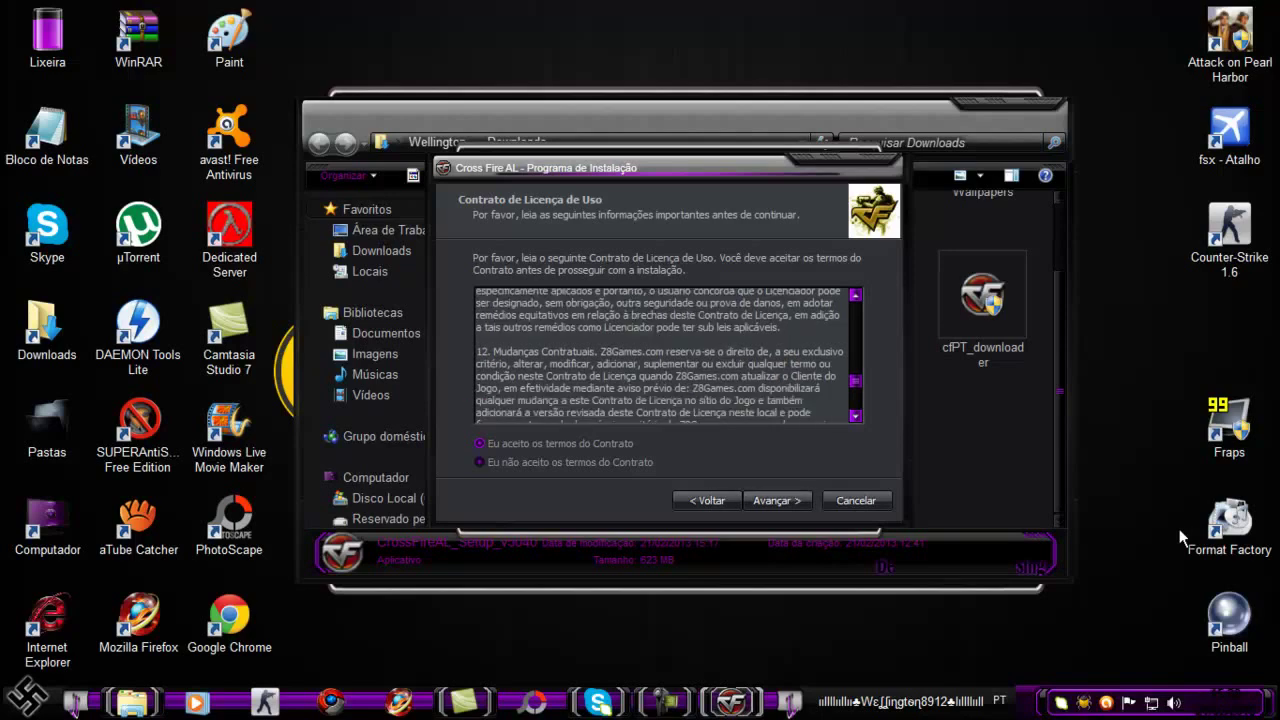
pyautogui.scroll(-8, 1182, 538)
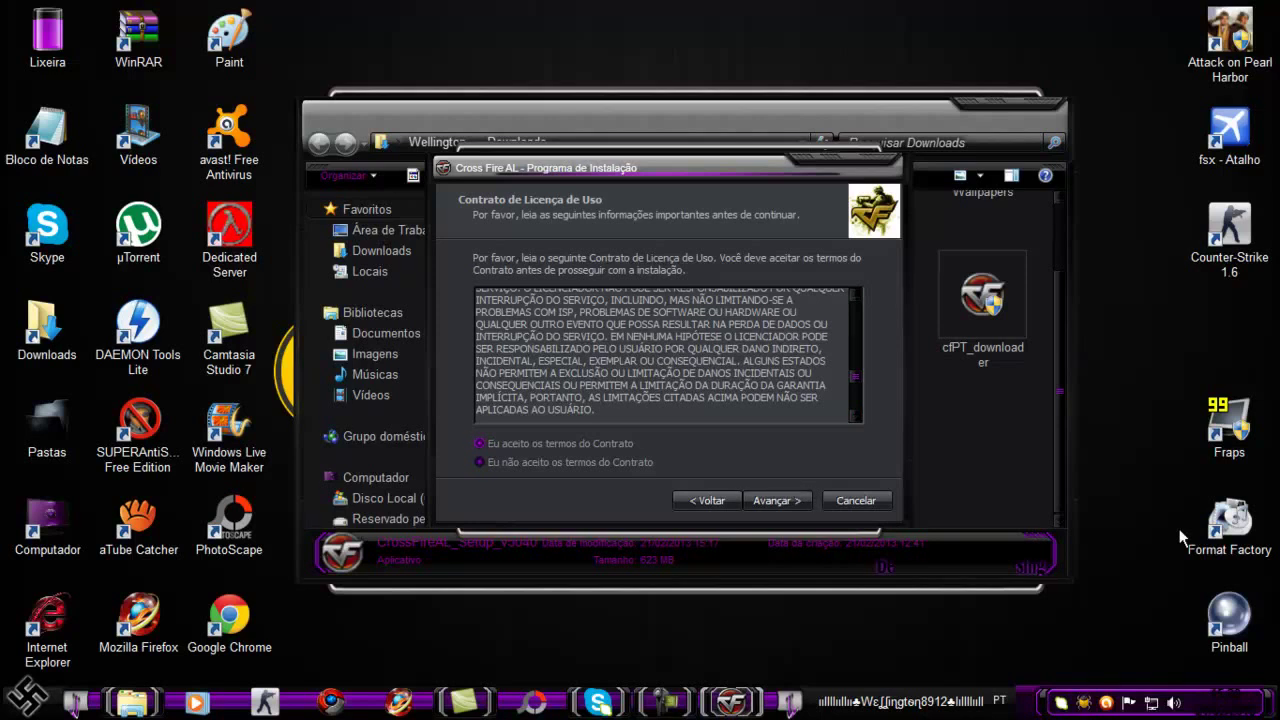
pyautogui.press('Return')
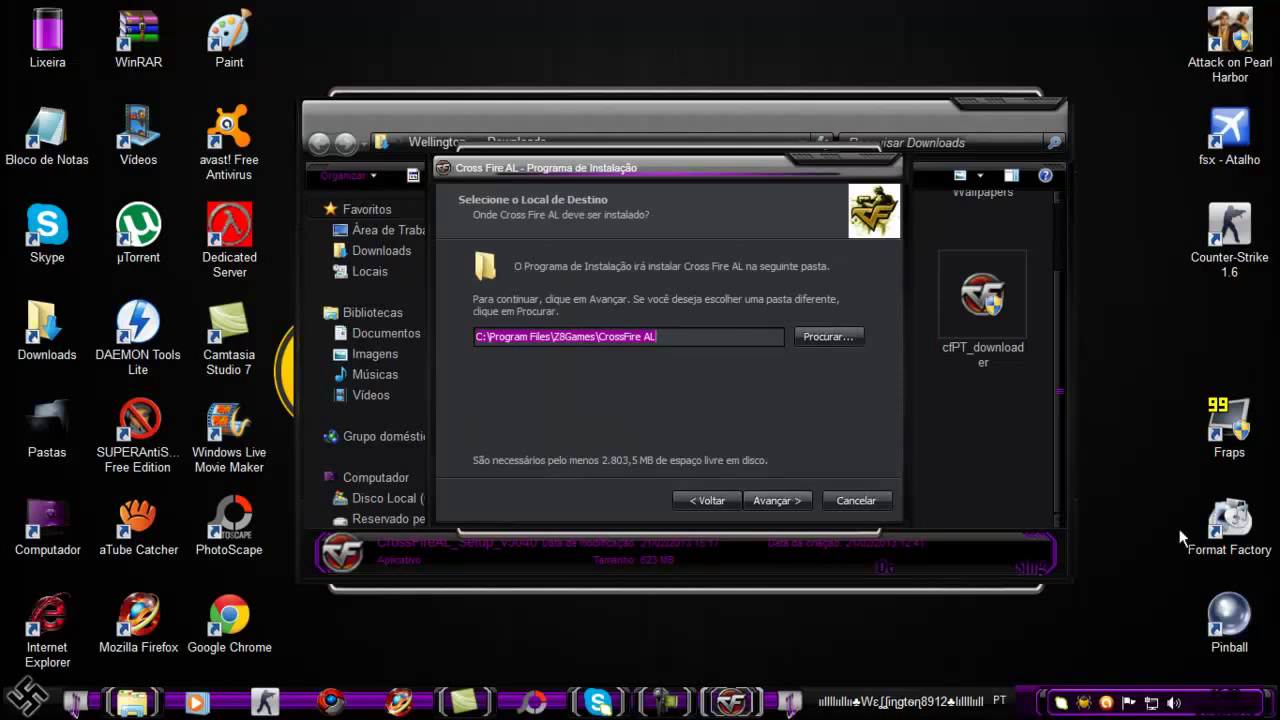
# Accept C:\Program Files\Z8Games\CrossFire AL as destination, Z8Games\CrossFire AL as Start Menu folder, and both desktop and quick launch icons.
pyautogui.press('Return')
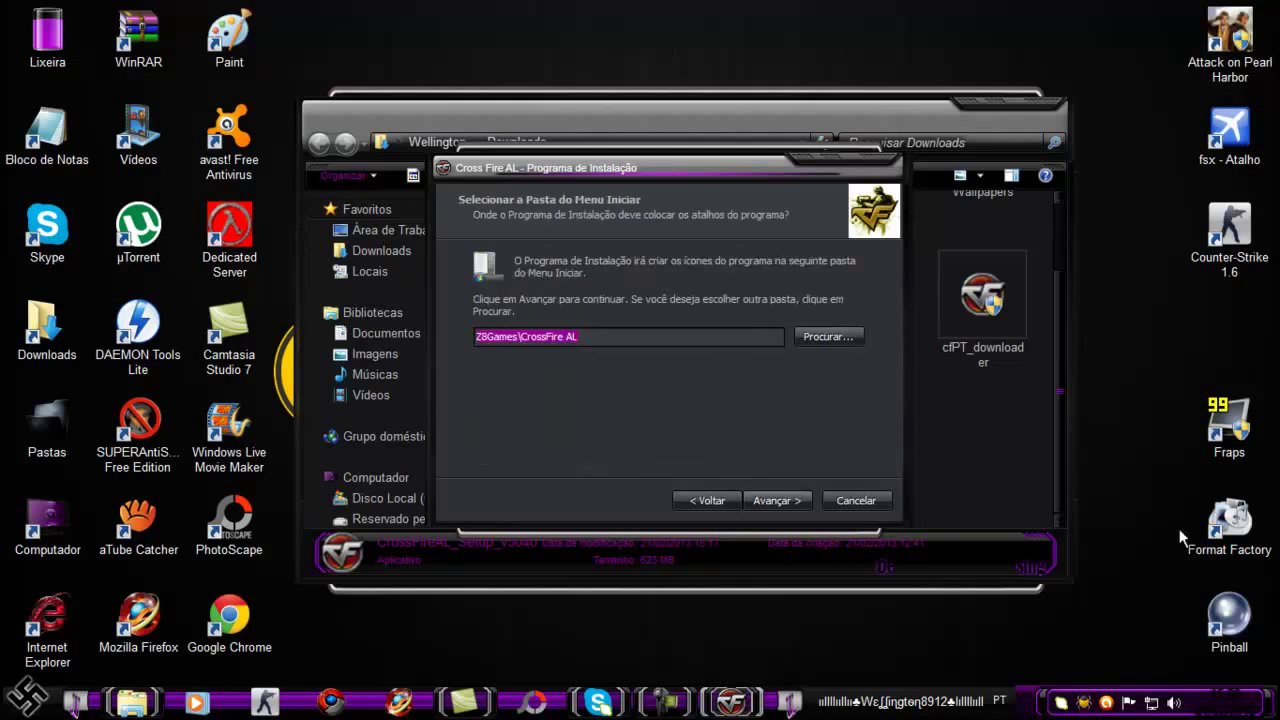
pyautogui.press('Return')
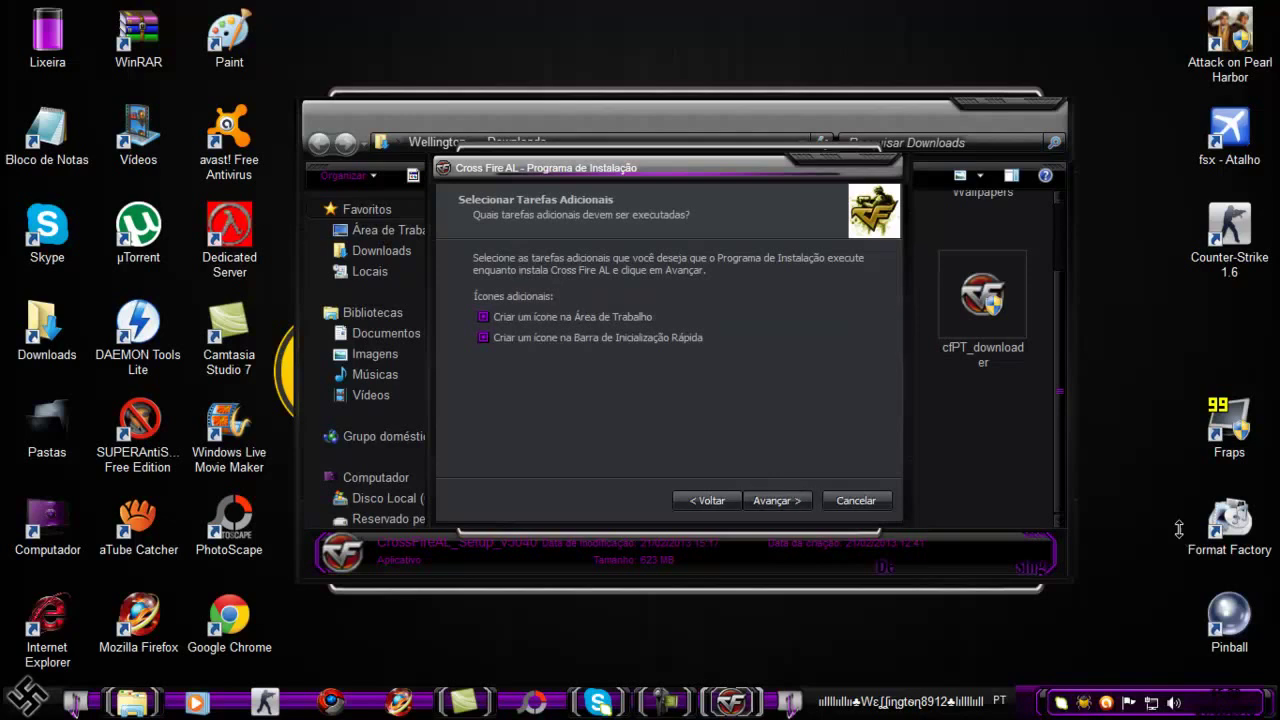
pyautogui.press('Return')
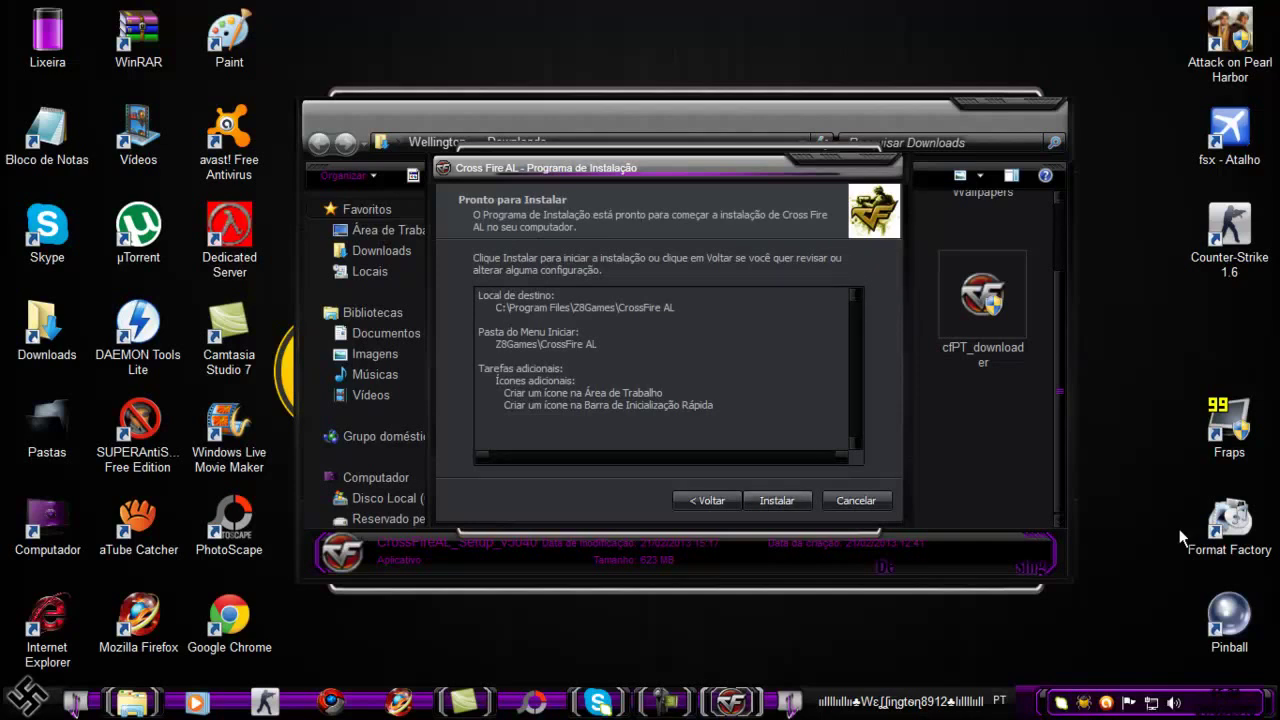
# Install Cross Fire AL, finish the setup wizard and close the Downloads folder.
pyautogui.press('Return')
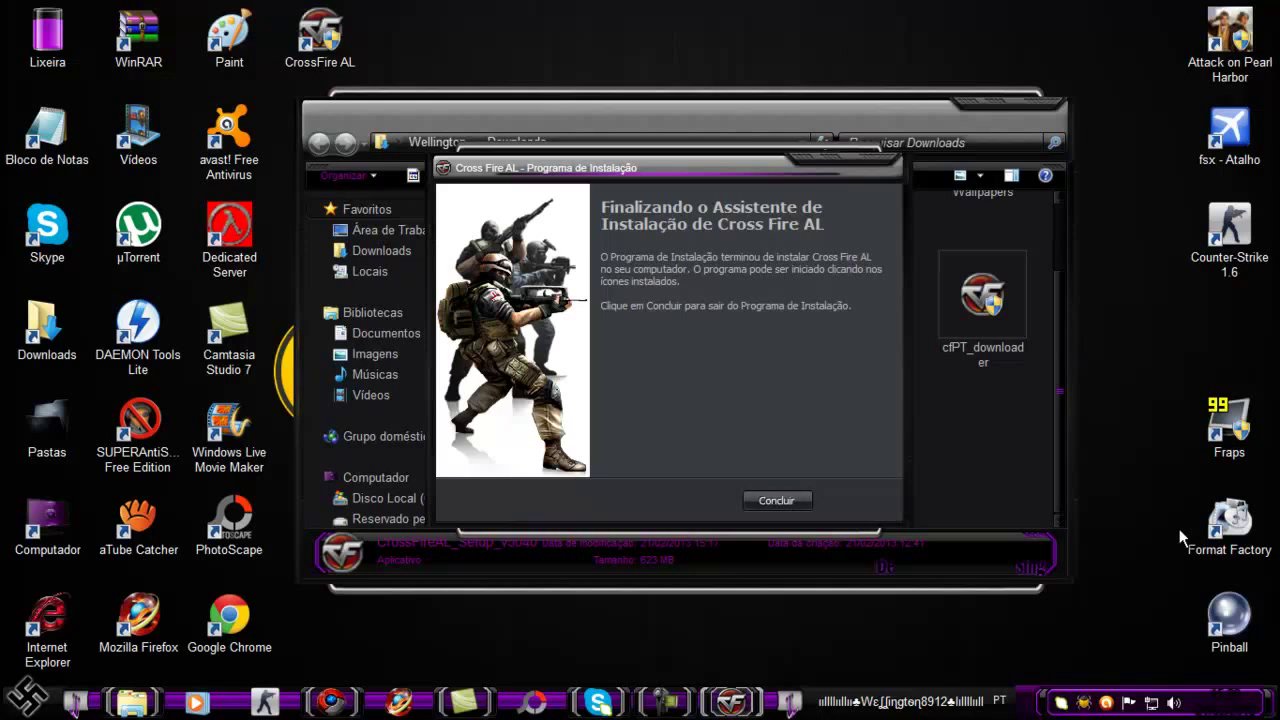
pyautogui.press('Return')
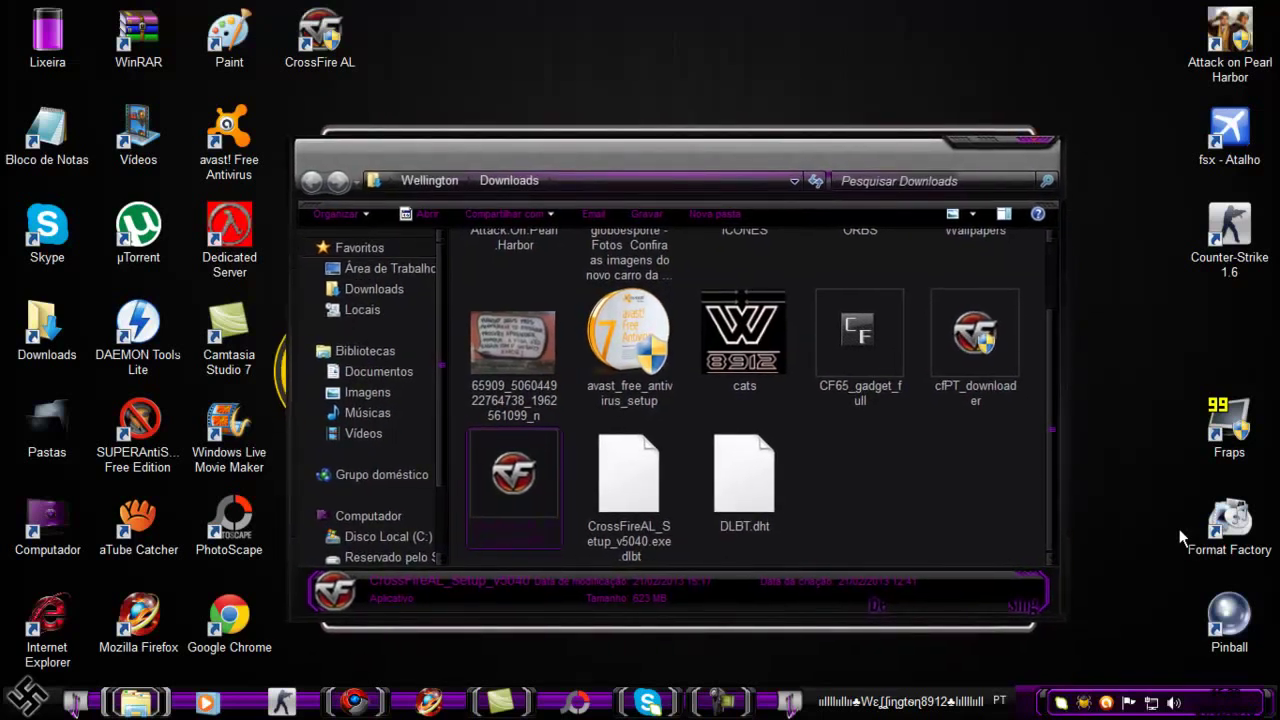
pyautogui.hotkey('alt', 'F4')
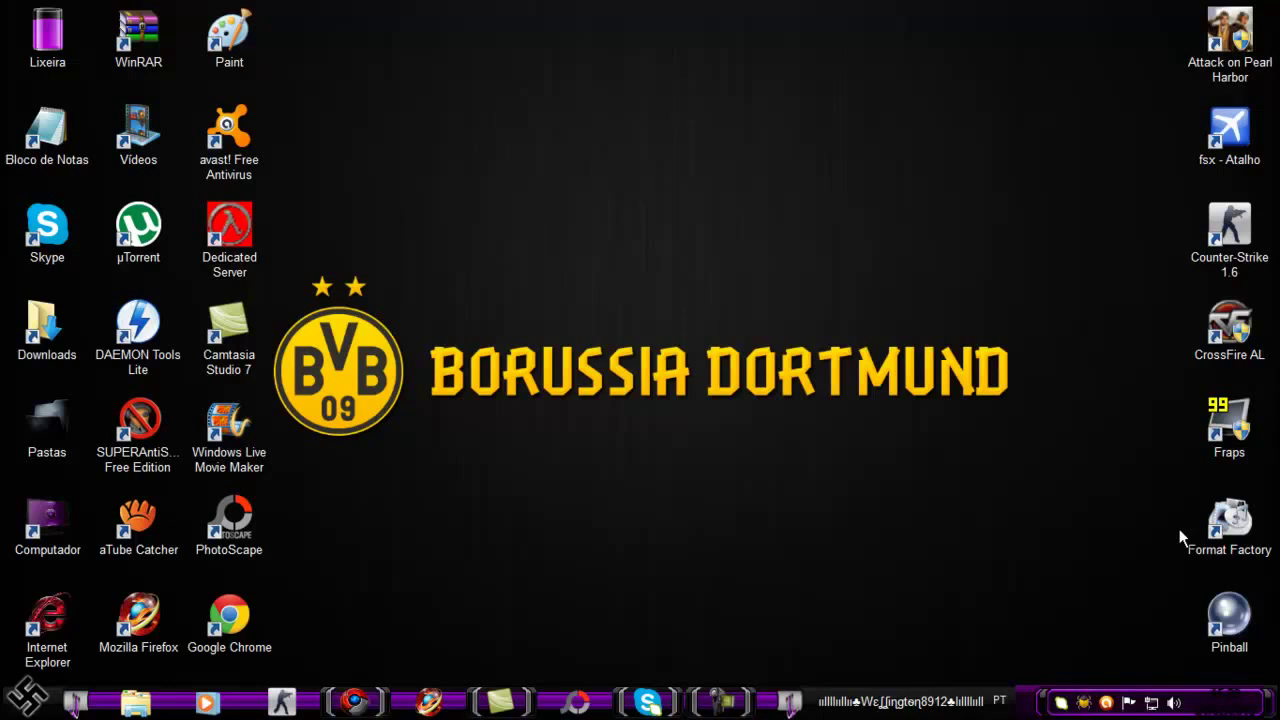
# Switch to Chrome and look through the uploaded videos and recommended channels on the account's own YouTube channel.
pyautogui.hotkey('alt', 'Tab')
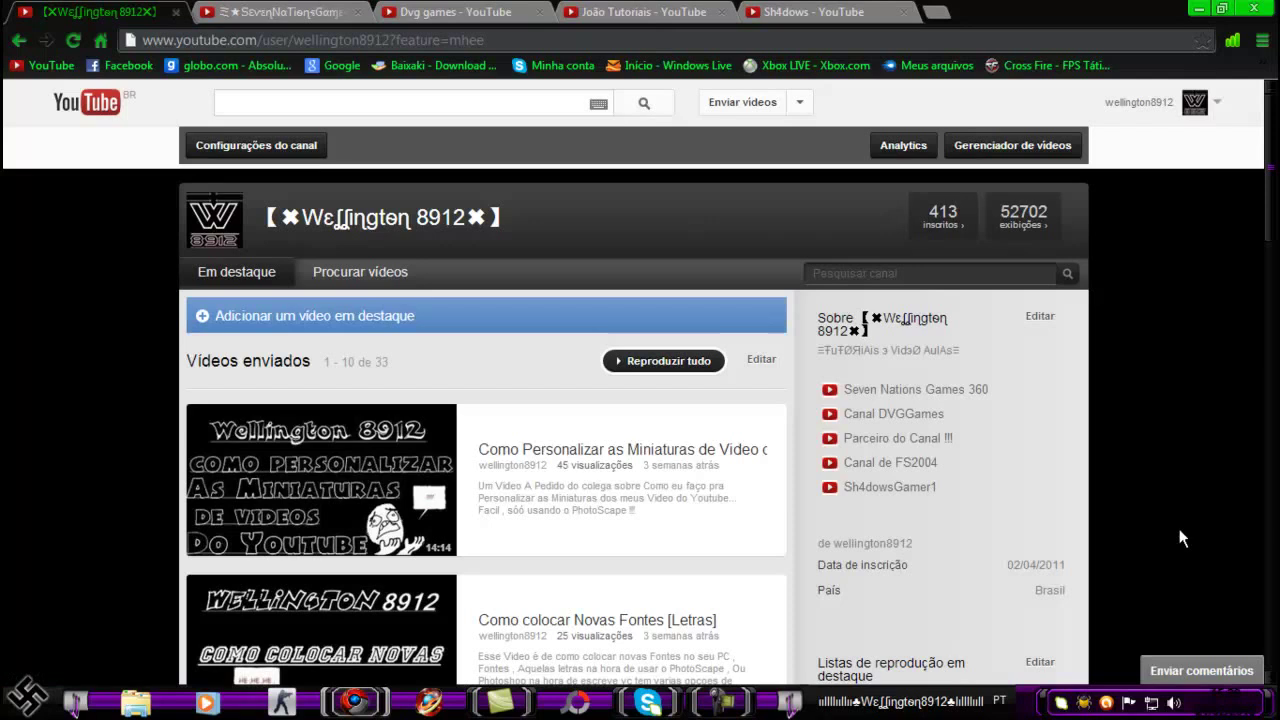
pyautogui.scroll(-1, 1181, 538)
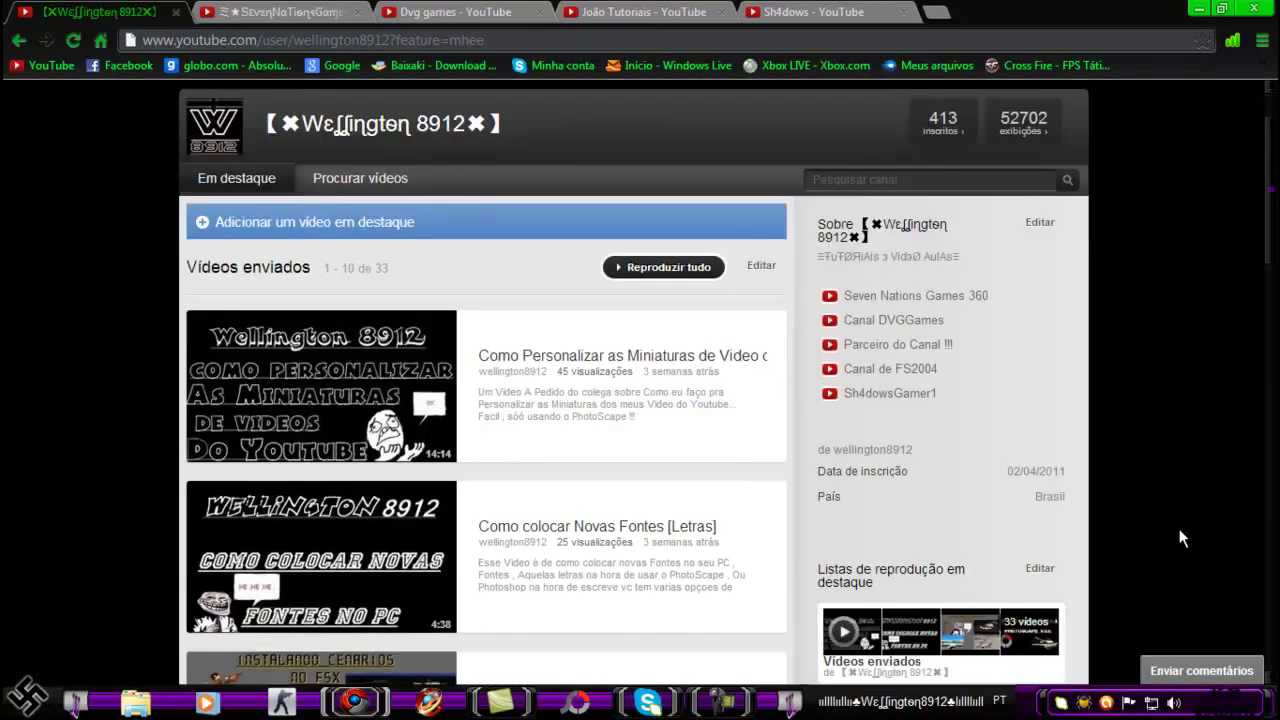
pyautogui.scroll(-2, 1181, 538)
pyautogui.scroll(-5, 1181, 538)
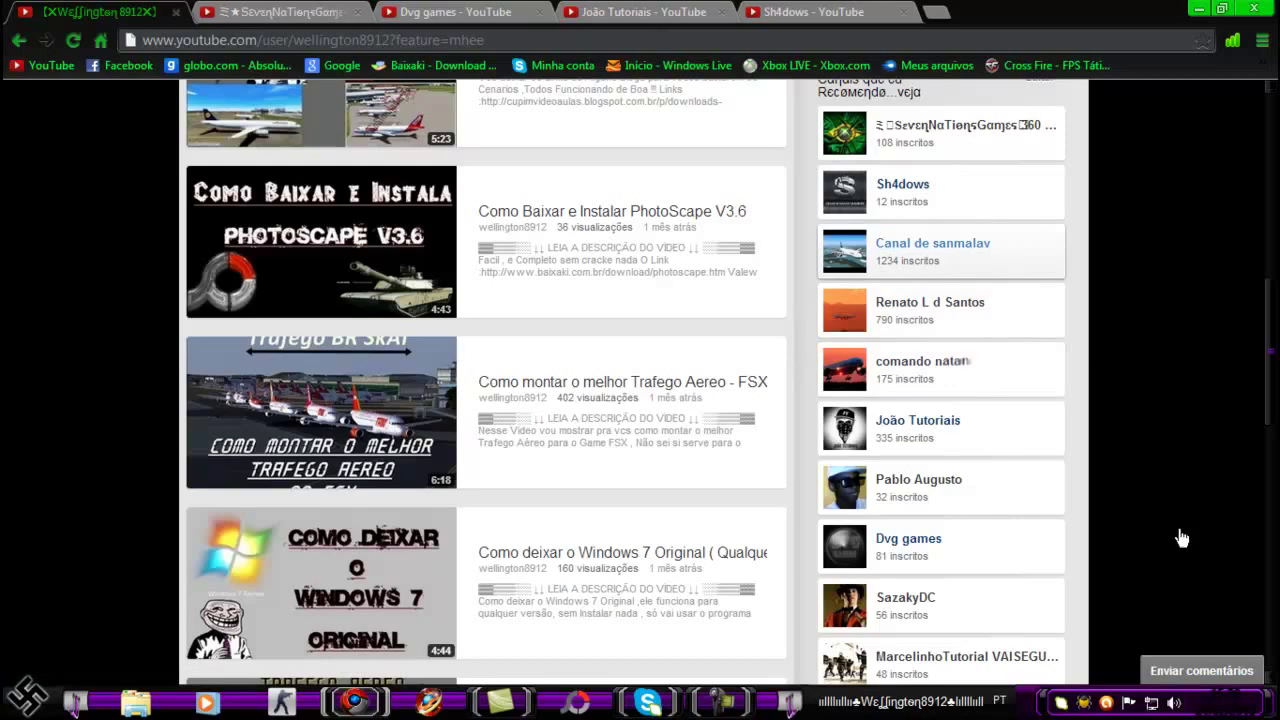
# Look through the uploaded videos and recommended channels on the SevenNationsGames360 YouTube channel.
pyautogui.hotkey('ctrl', 'Tab')
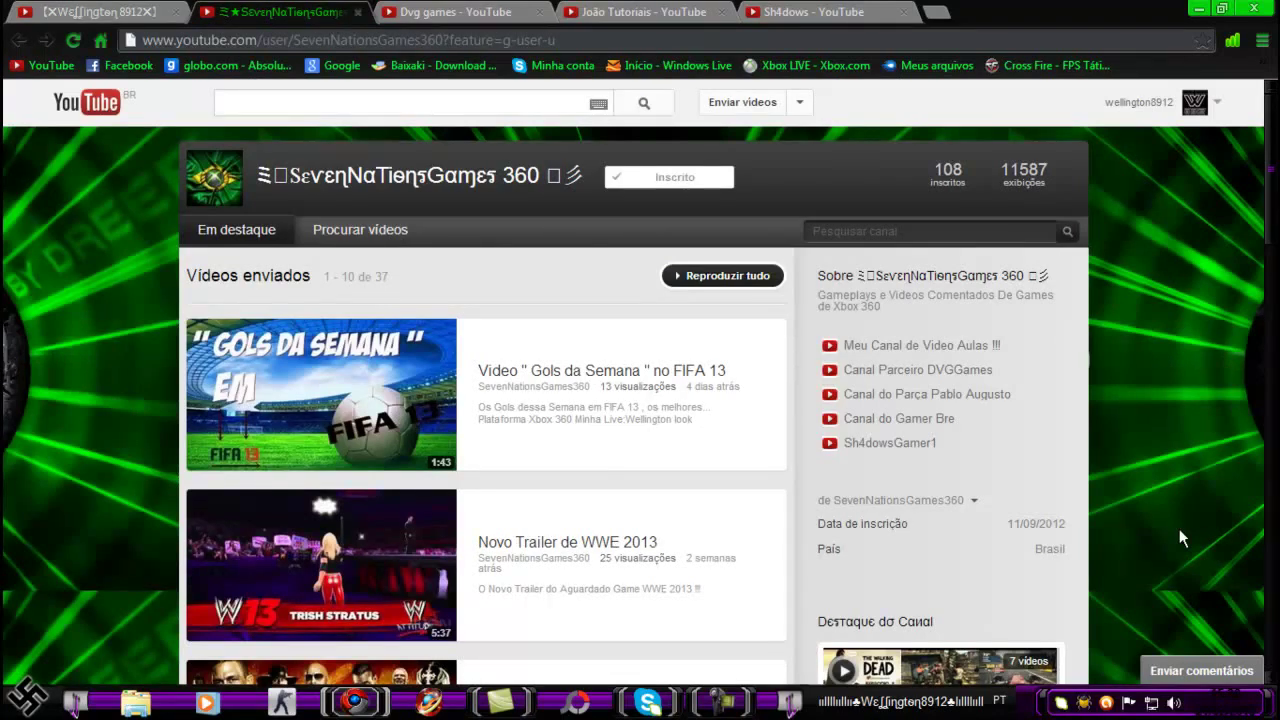
pyautogui.scroll(-1, 1180, 538)
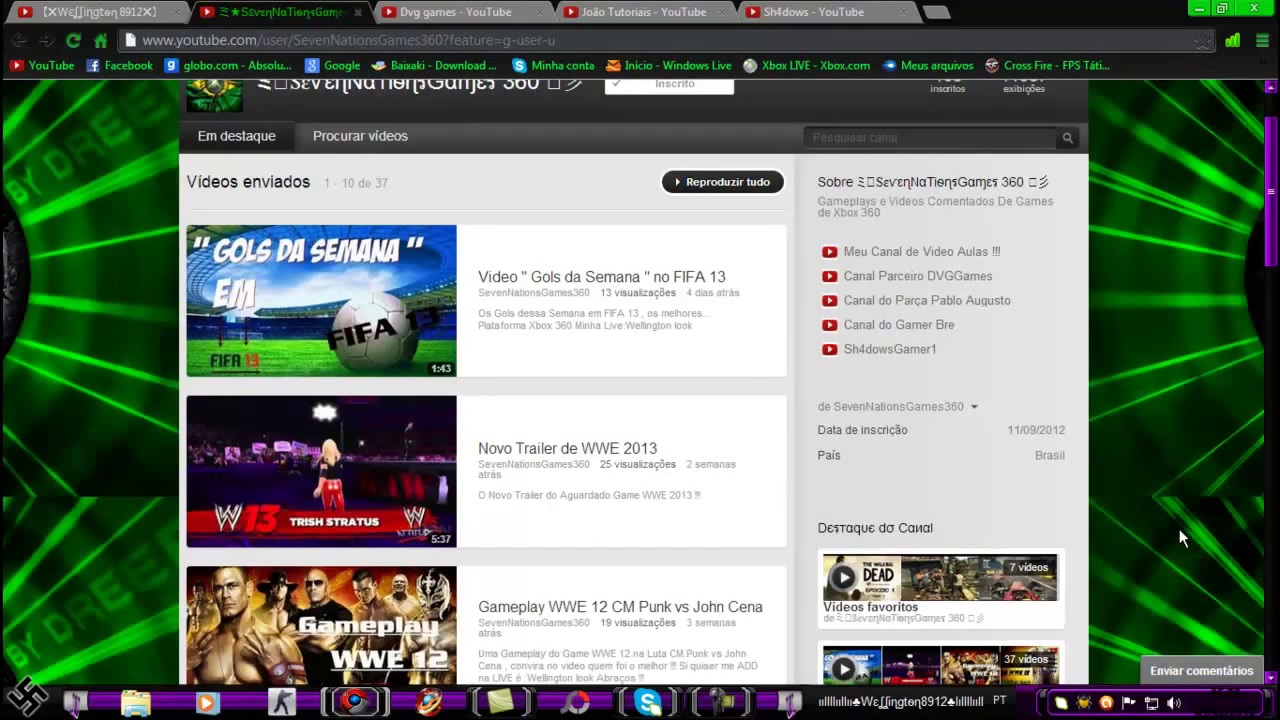
pyautogui.scroll(-5, 1180, 538)
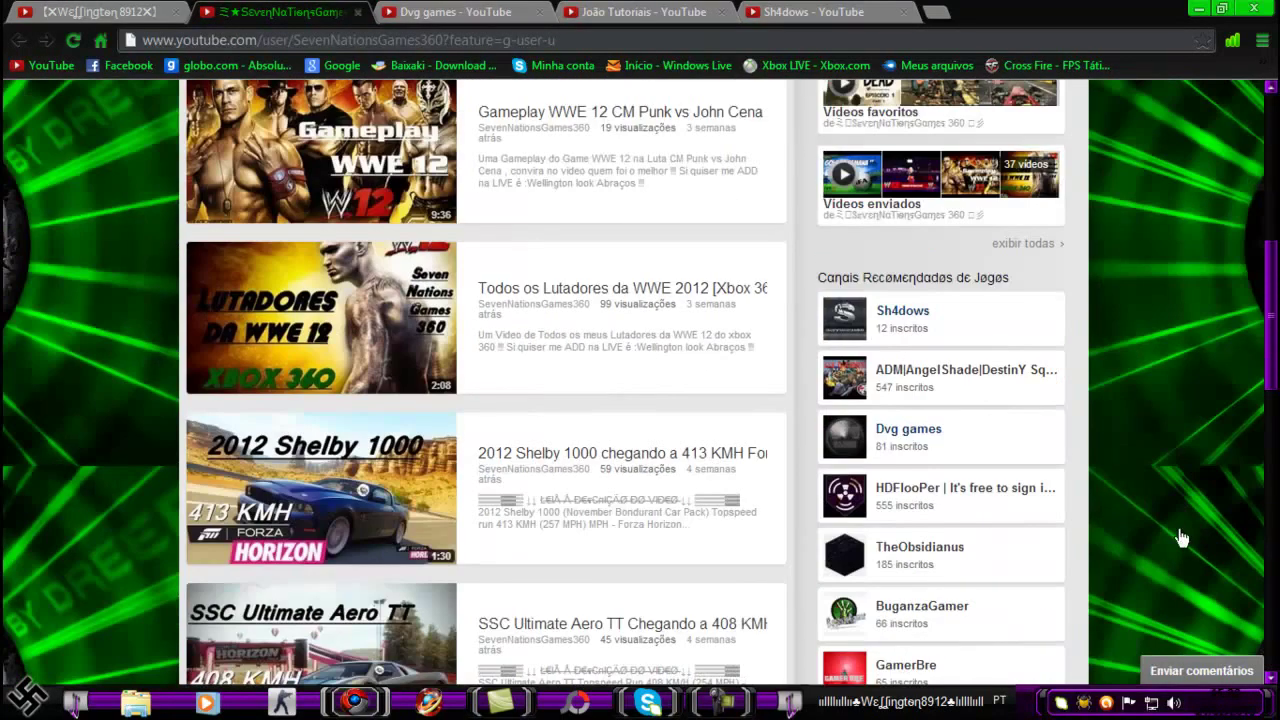
# Review the remaining older uploads and game channel recommendations on the SevenNationsGames360 channel, ending back at its header.
pyautogui.scroll(-1, 1180, 538)
pyautogui.scroll(-4, 1180, 538)
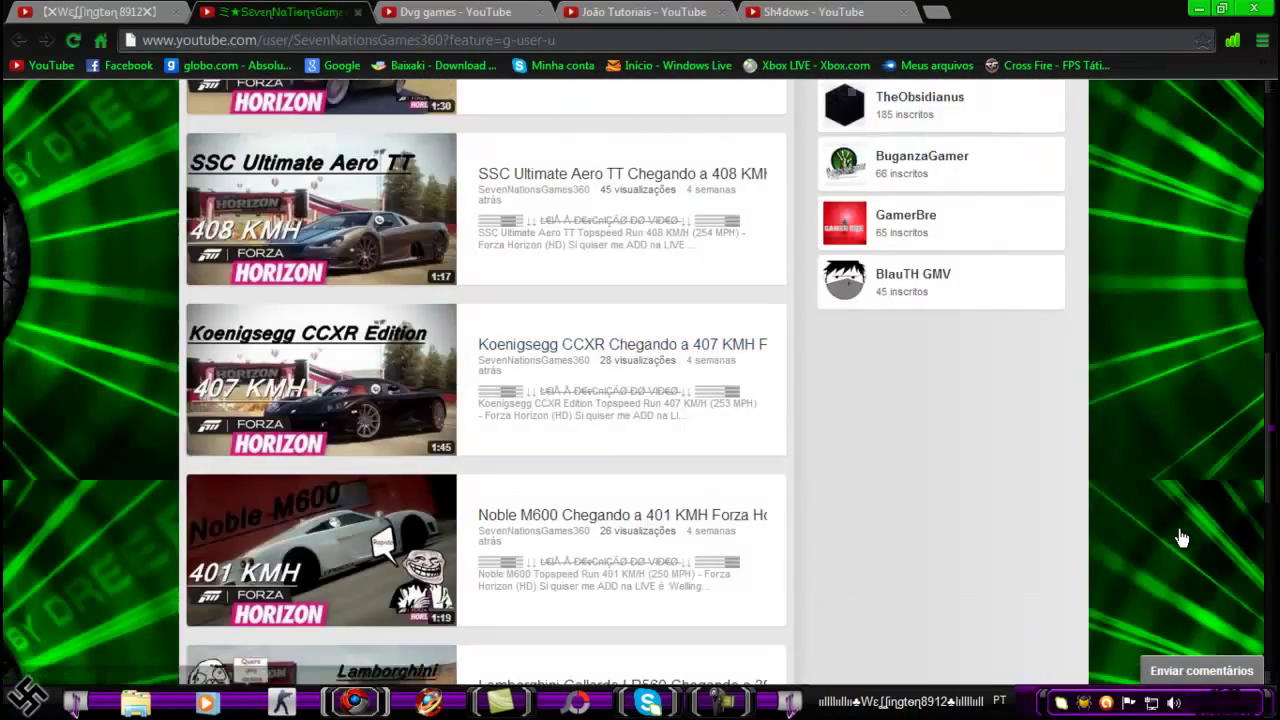
pyautogui.scroll(-1, 1180, 538)
pyautogui.scroll(5, 1180, 538)
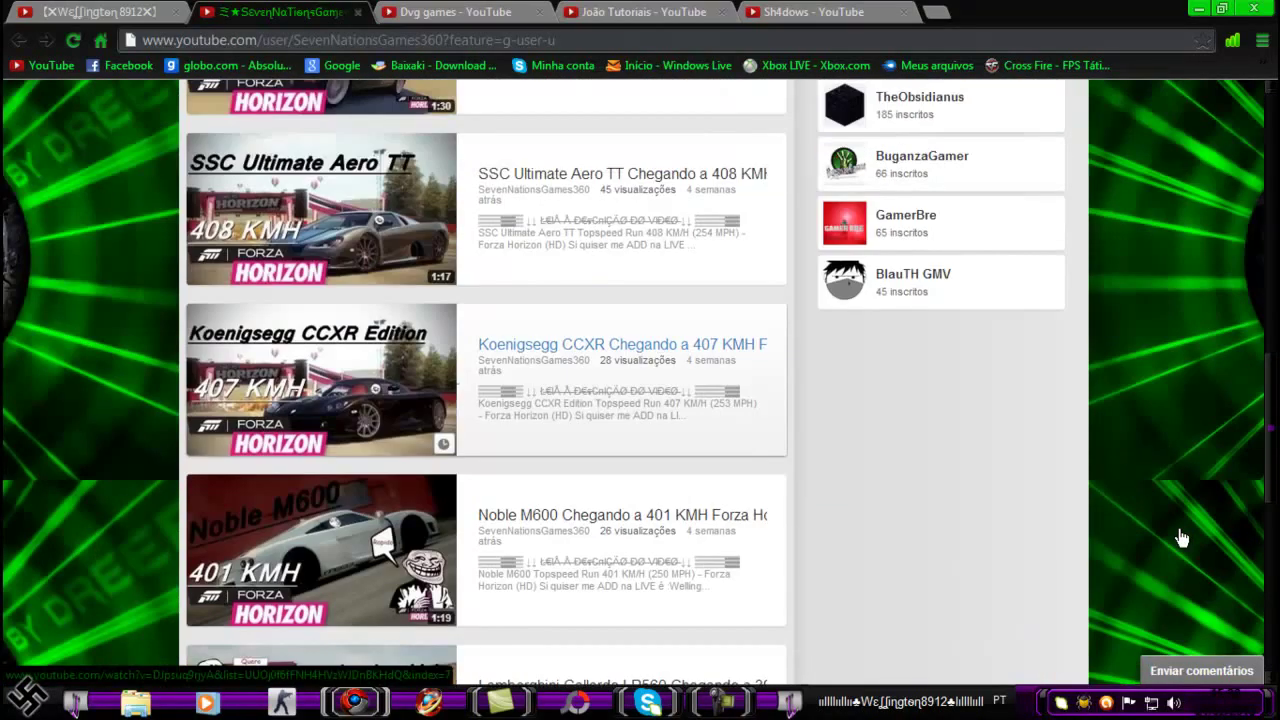
pyautogui.scroll(6, 1180, 538)
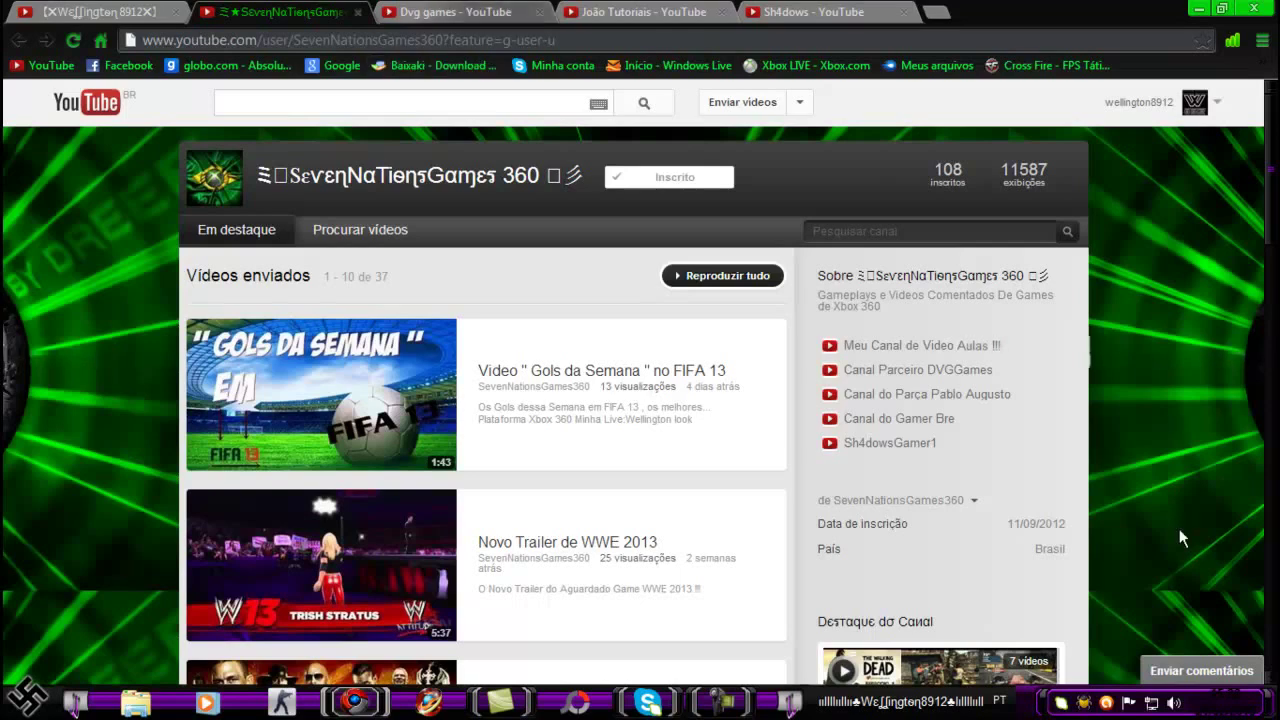
# Switch to the Dvg games YouTube channel and look through its uploads and recommended channels.
pyautogui.hotkey('ctrl', 'Tab')
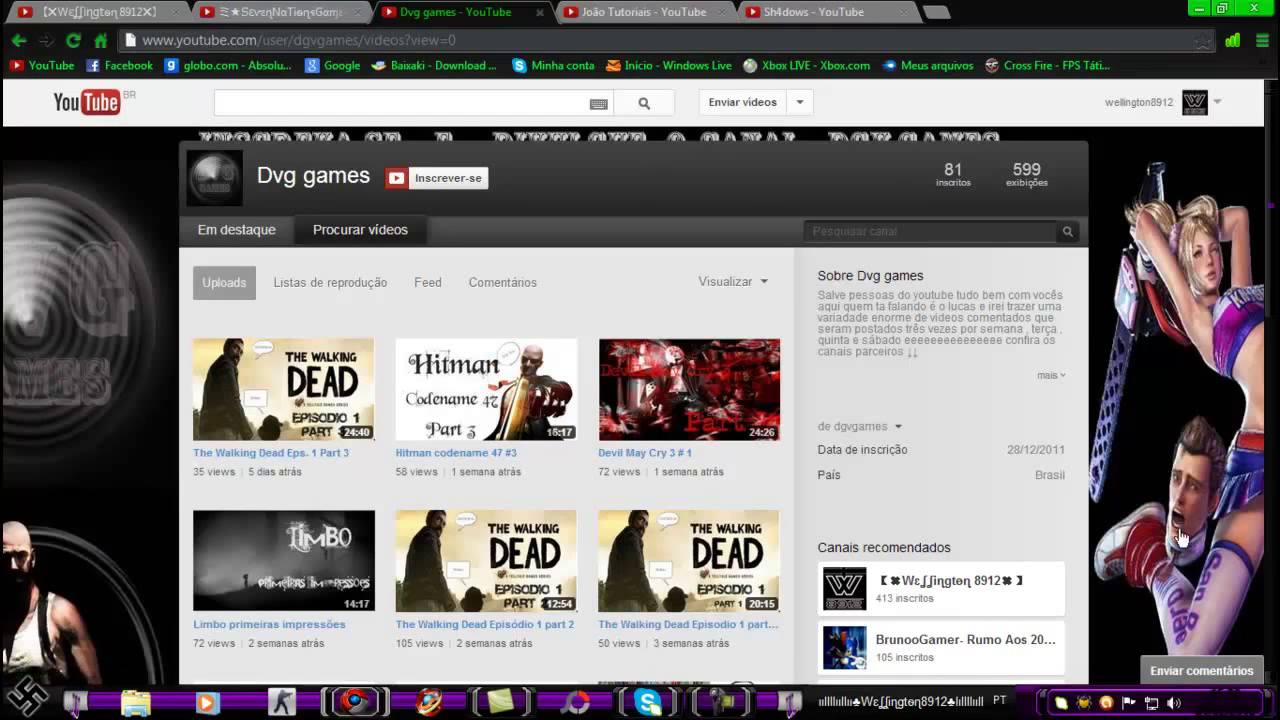
pyautogui.scroll(-1, 1180, 537)
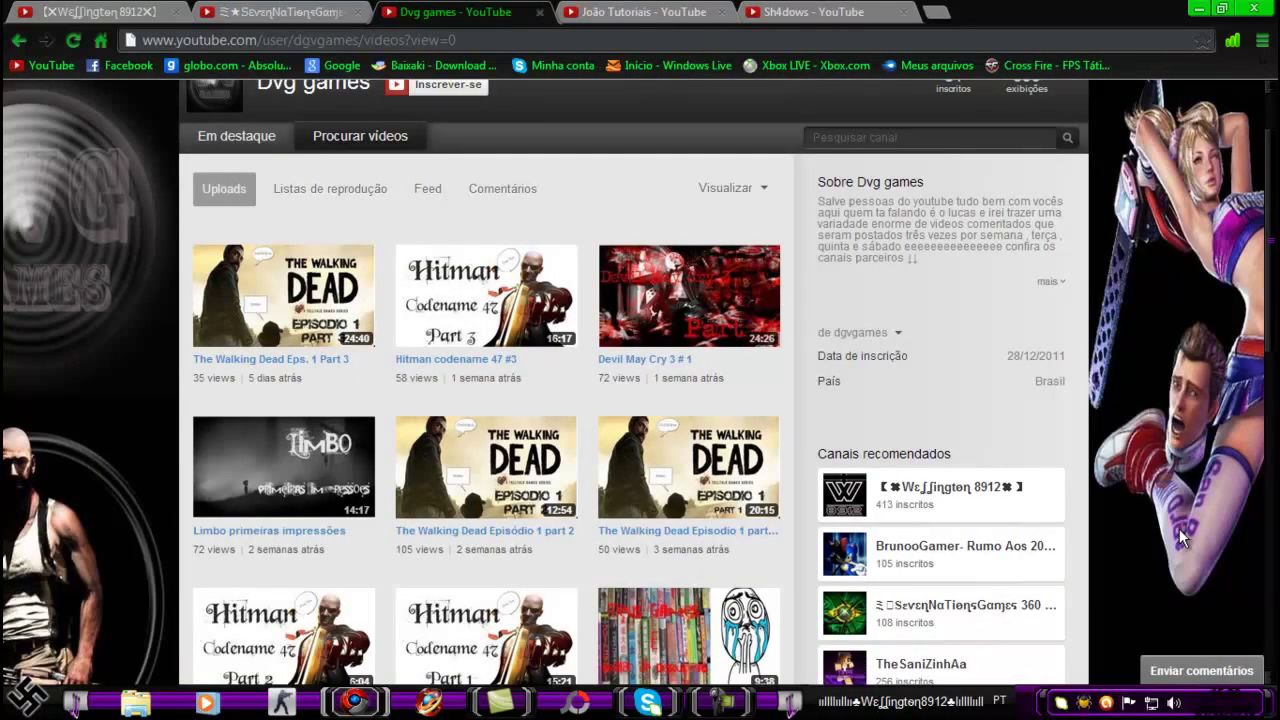
pyautogui.scroll(-1, 1181, 537)
# Switch to the João Tutoriais YouTube channel, open its full video list and look through the uploads and recommended channels.
pyautogui.hotkey('ctrl', 'Tab')
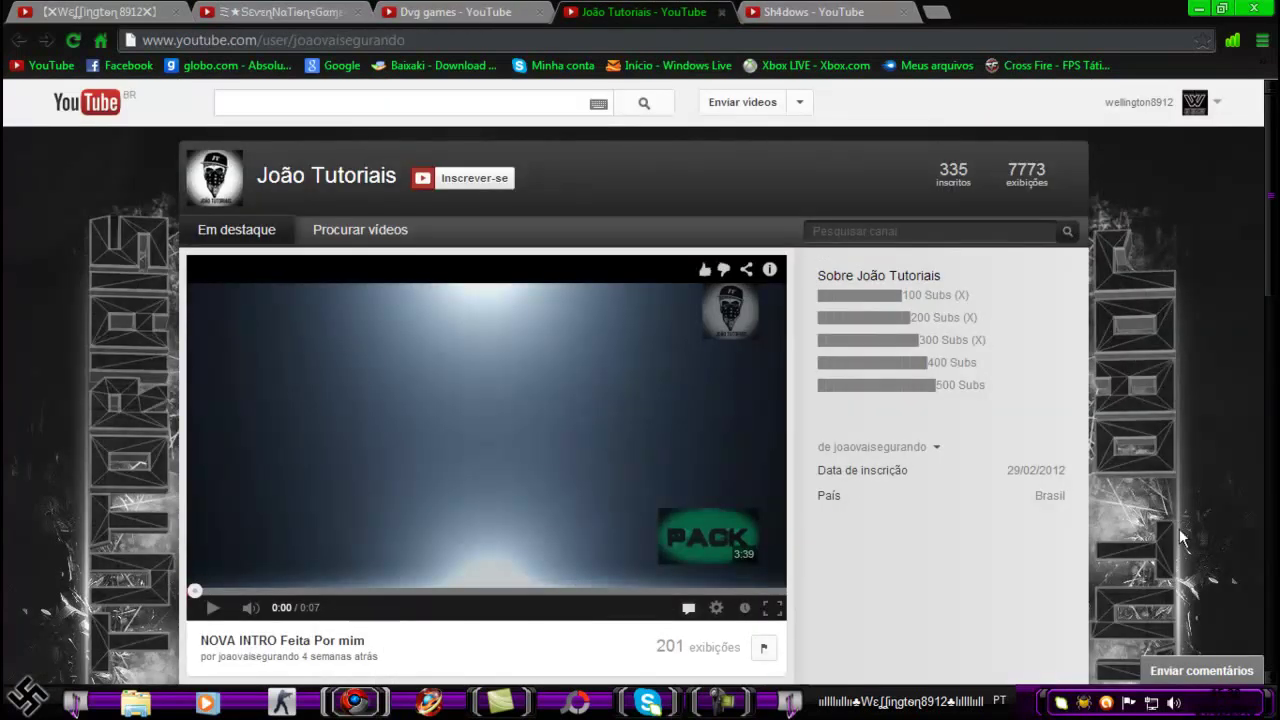
pyautogui.press('Tab')
pyautogui.press('Tab')
pyautogui.press('Return')
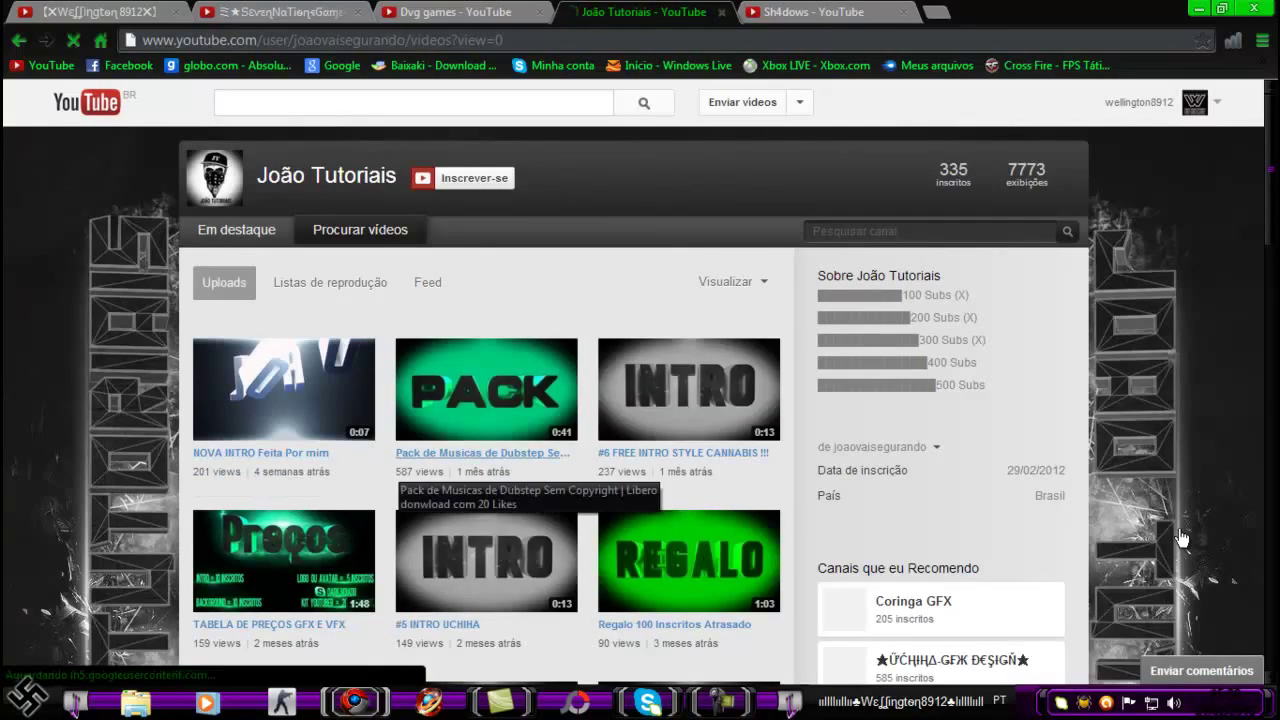
pyautogui.scroll(-1, 1180, 538)
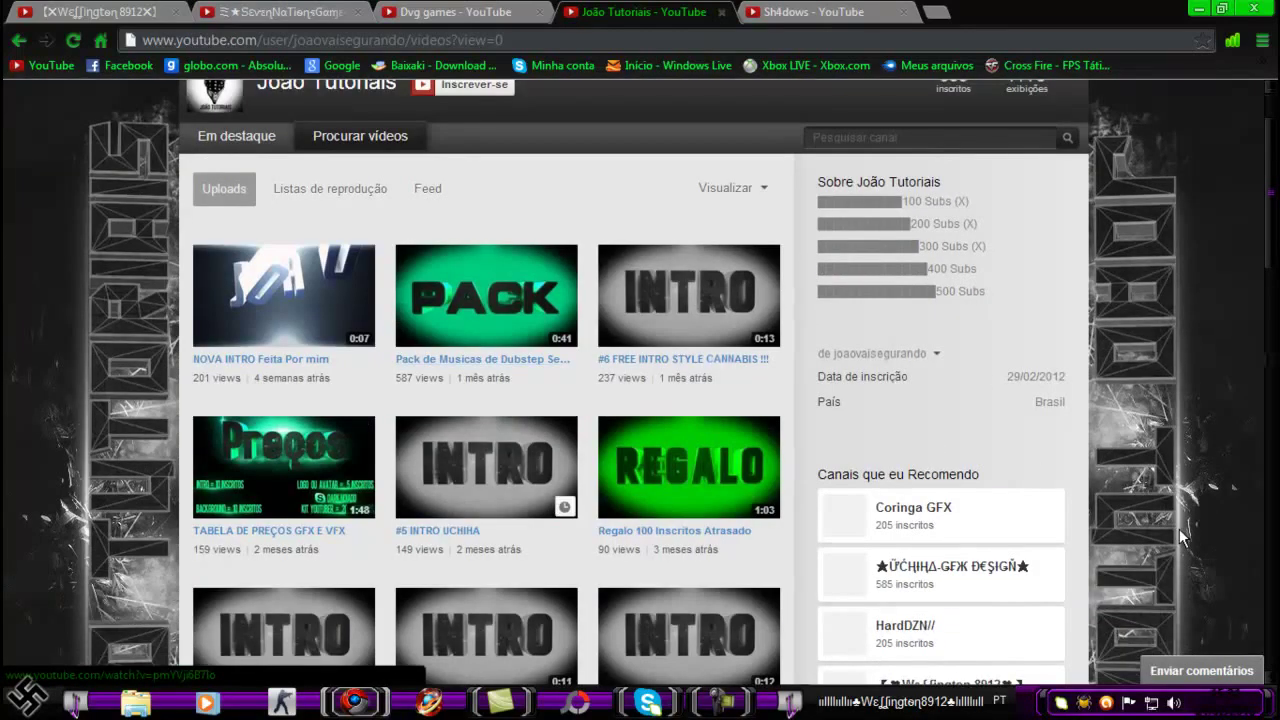
pyautogui.scroll(-1, 1180, 538)
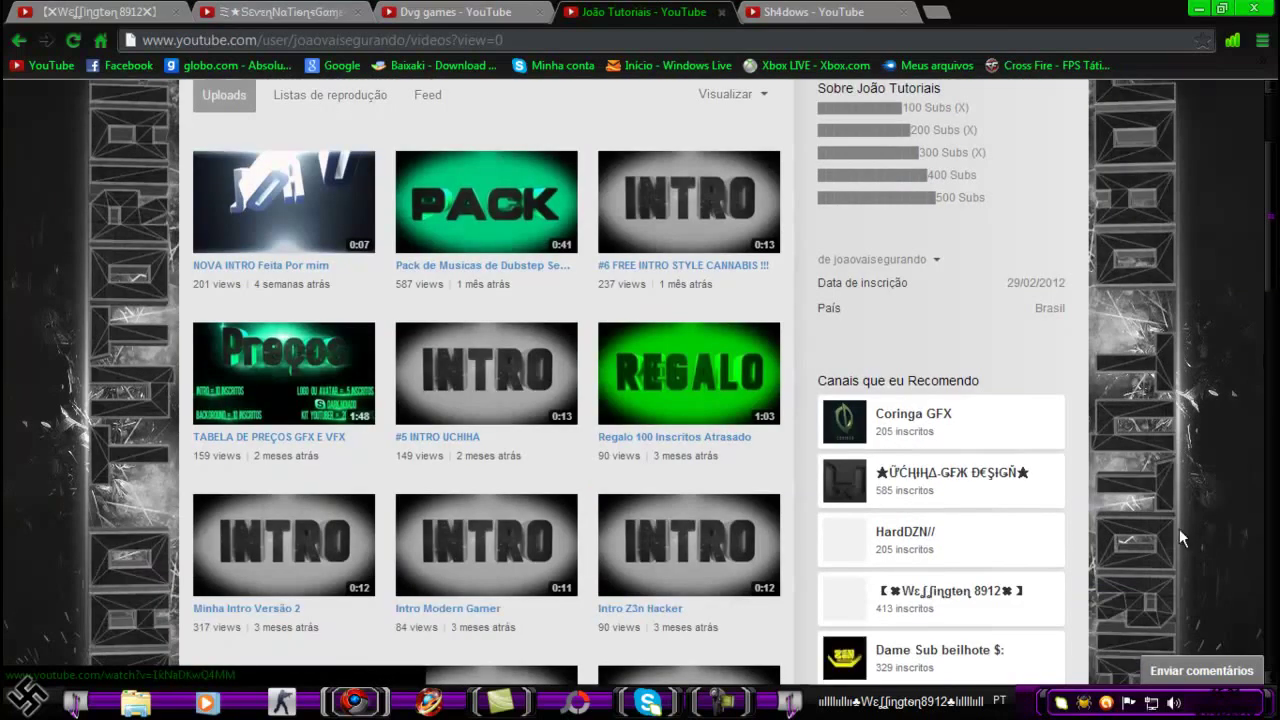
pyautogui.scroll(-2, 1180, 538)
# Switch to the Sh4dows YouTube channel and look over its featured Black Ops 2 gameplay video, description and partner channels.
pyautogui.hotkey('ctrl', 'Tab')
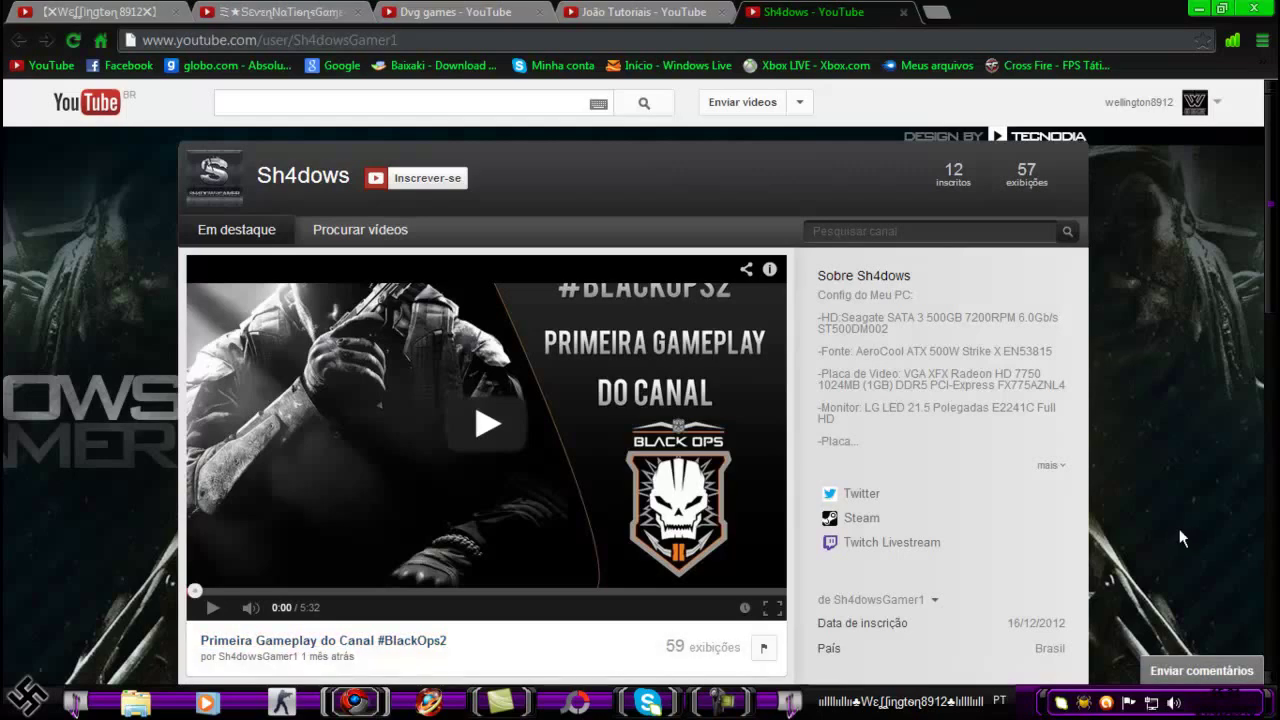
pyautogui.scroll(-4, 1180, 538)
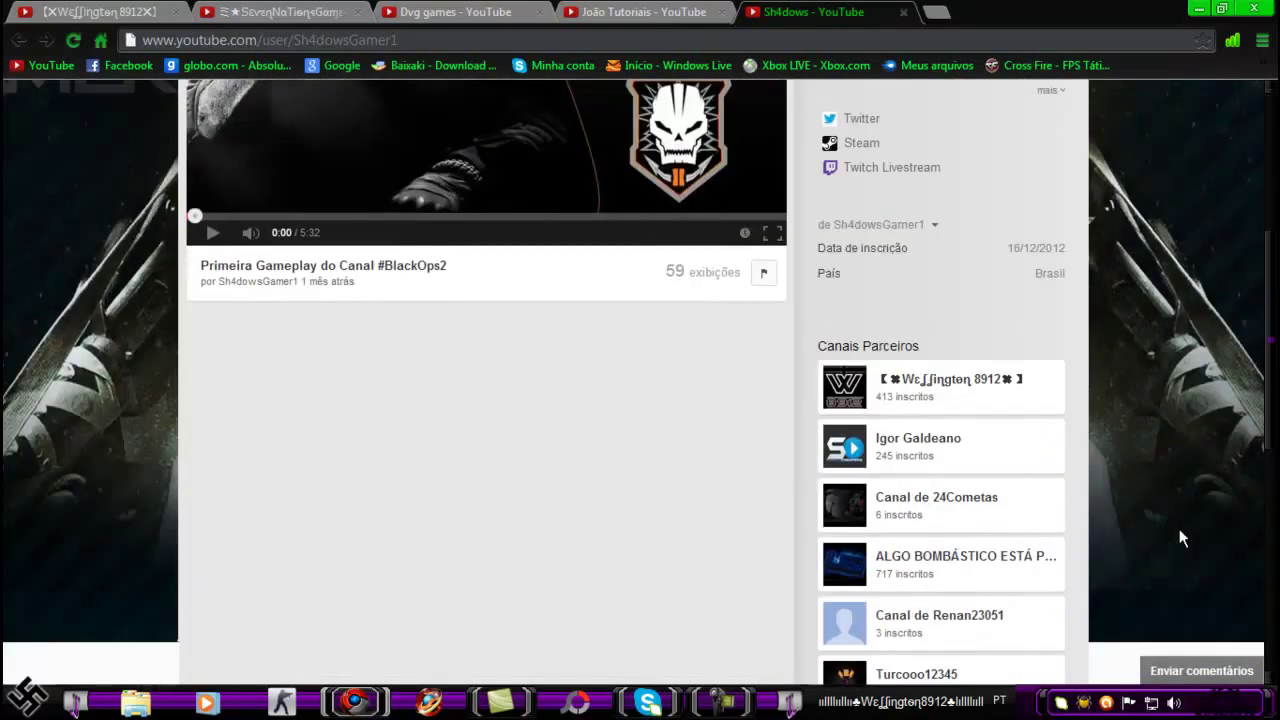
pyautogui.scroll(3, 1180, 538)
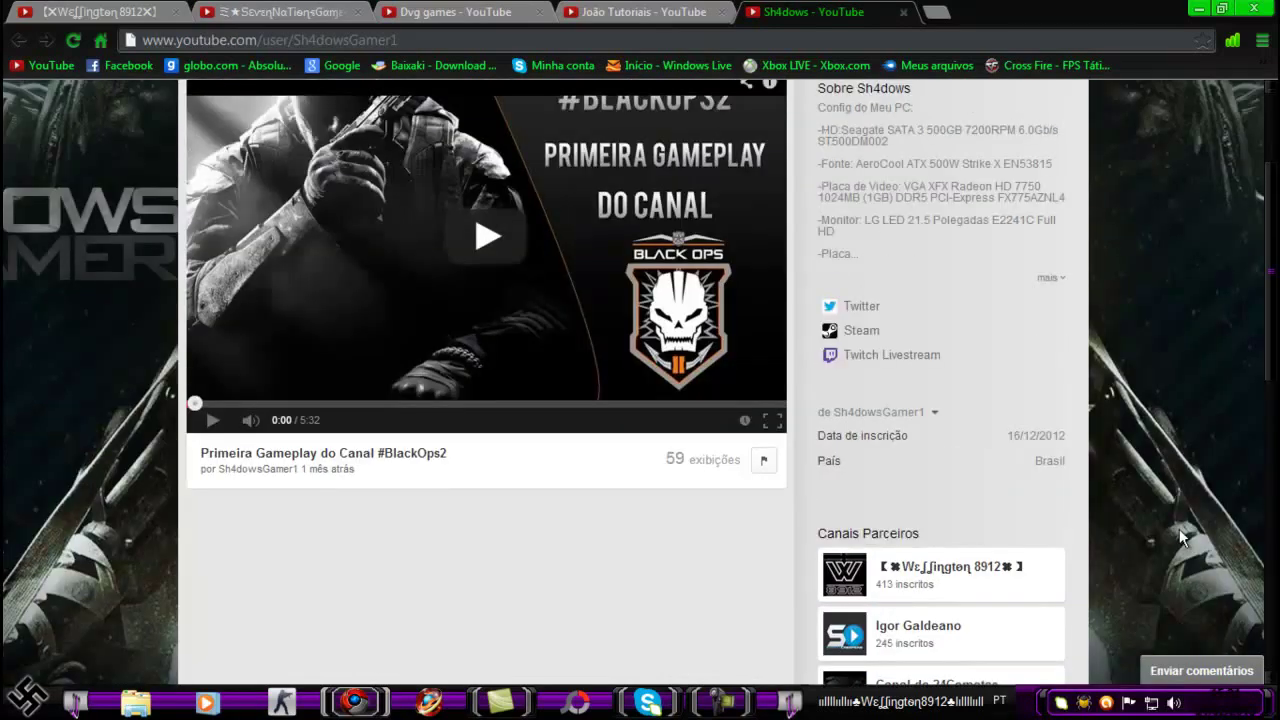
pyautogui.scroll(1, 1180, 538)
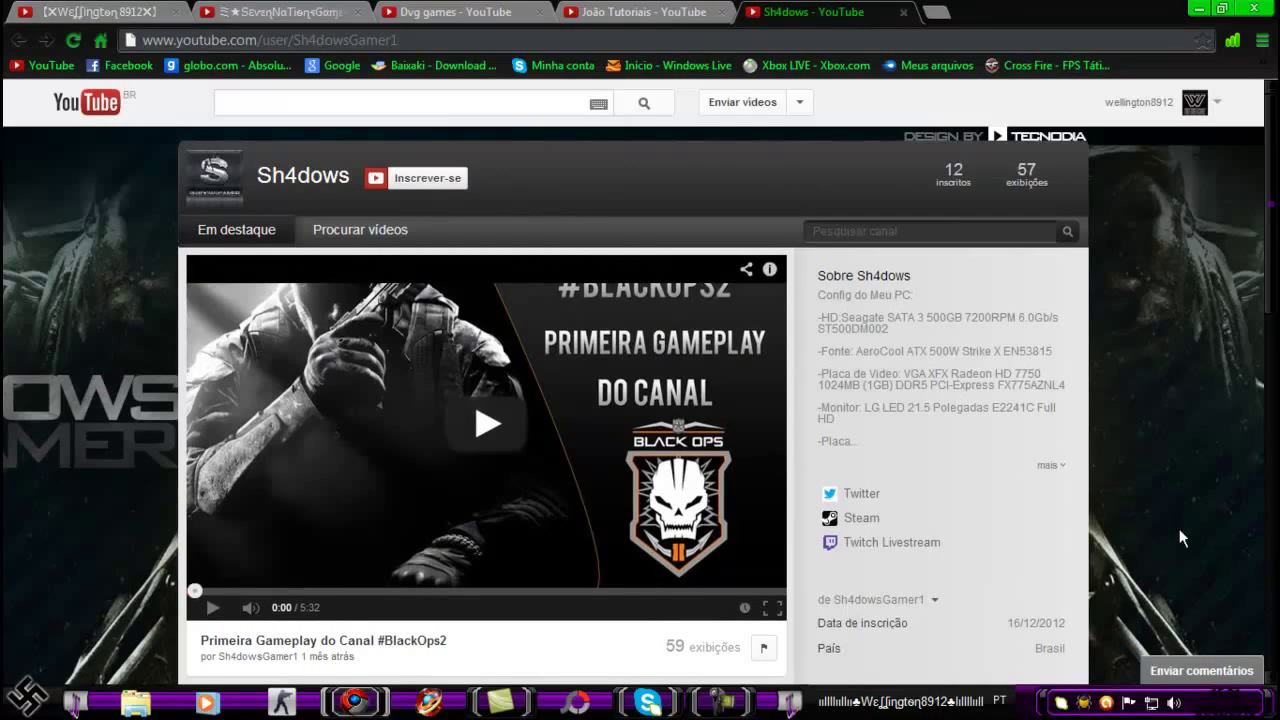
# Close all five open YouTube channel pages to return to the desktop.
pyautogui.hotkey('ctrl', 'w')
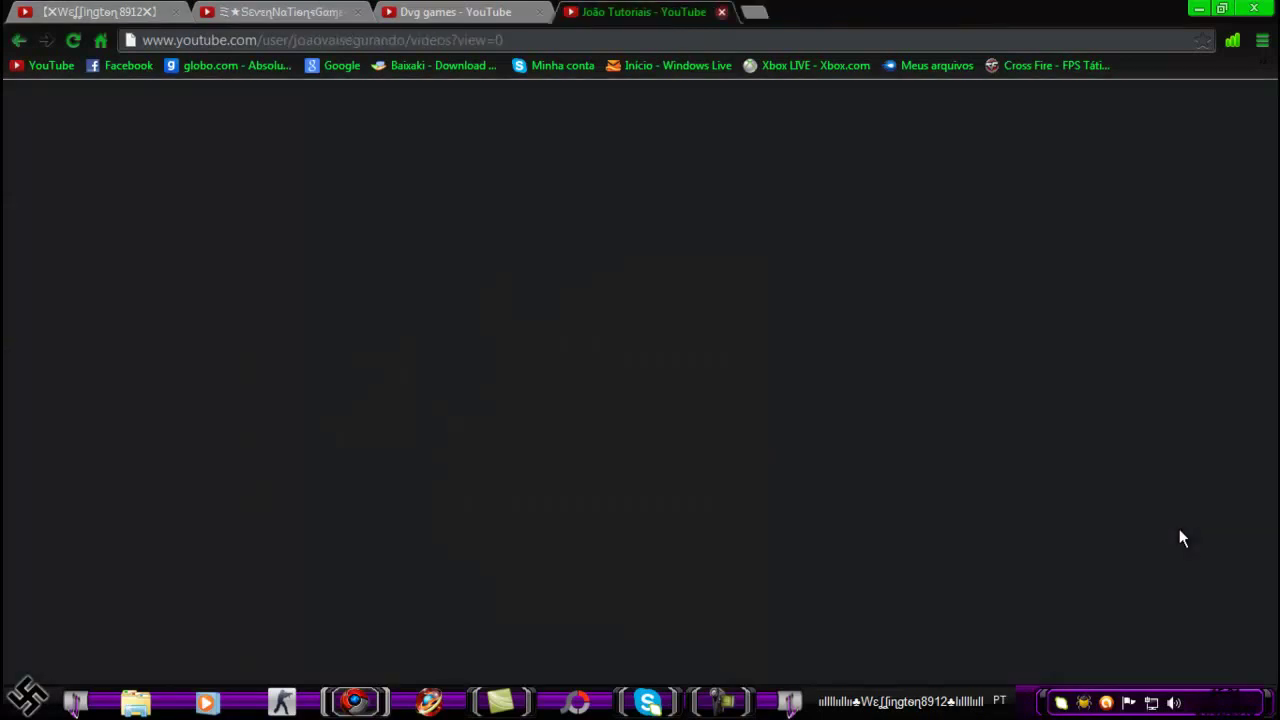
pyautogui.hotkey('ctrl', 'w')
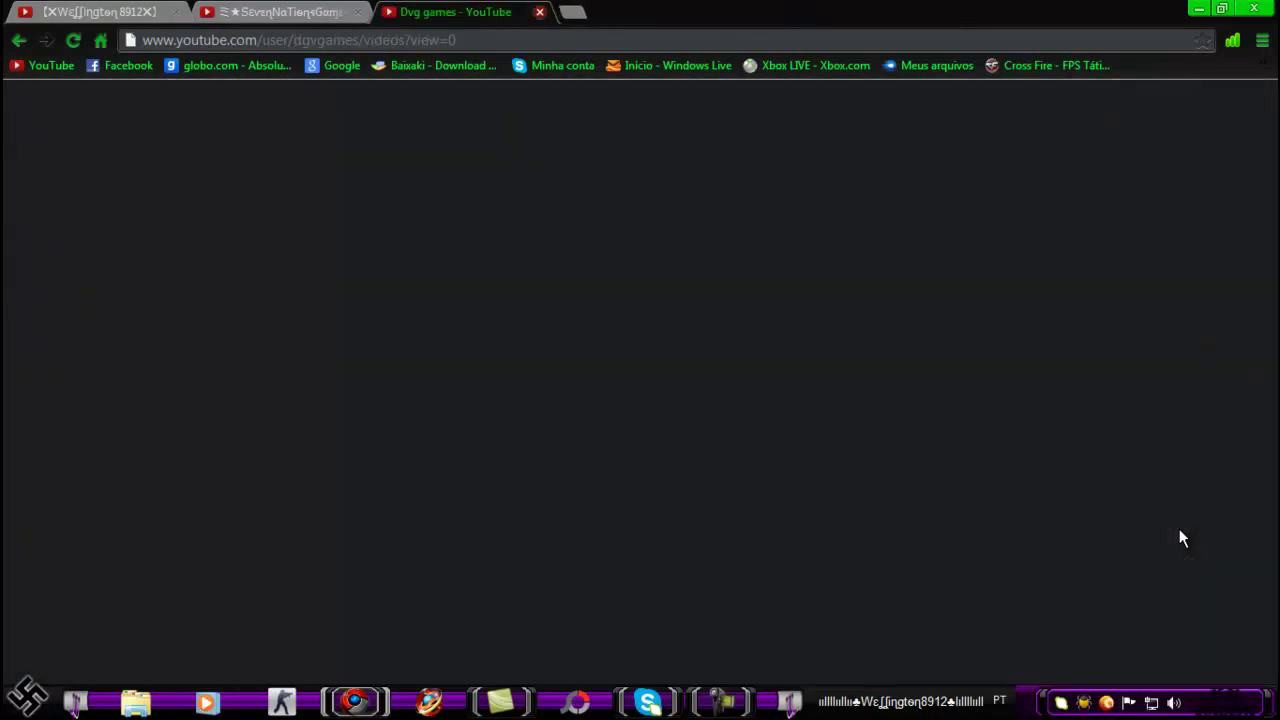
pyautogui.hotkey('ctrl', 'w')
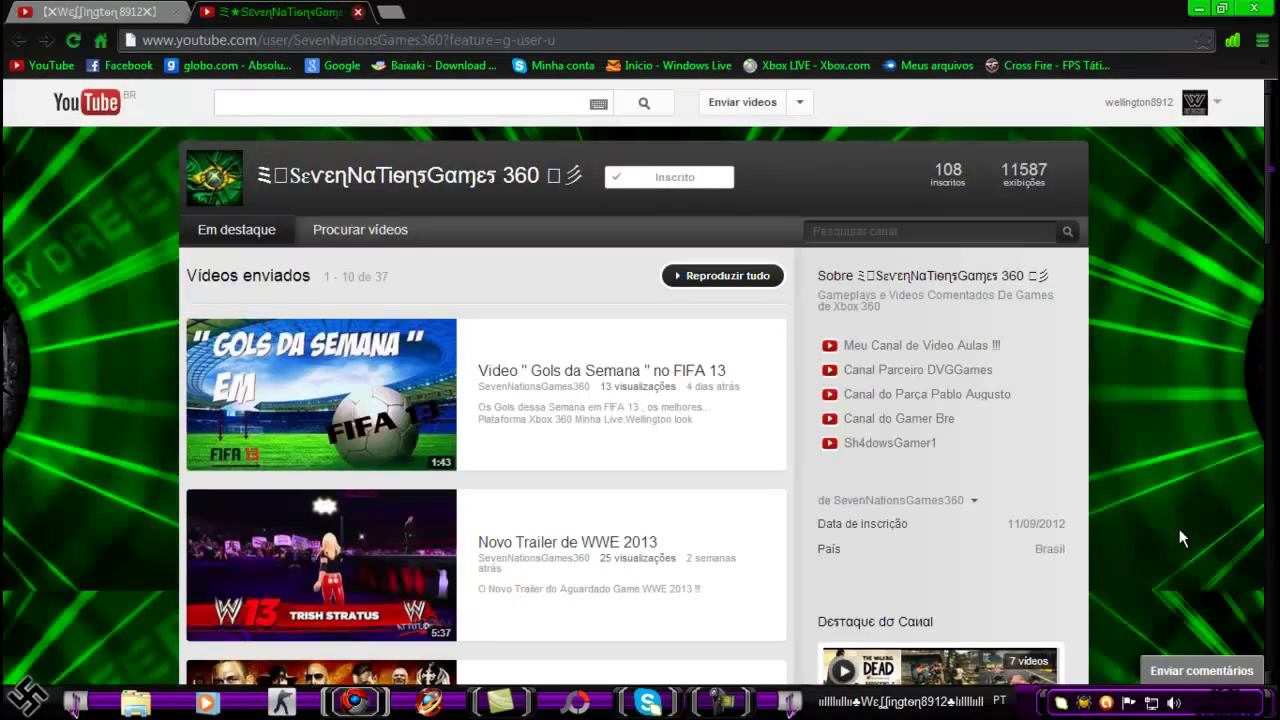
pyautogui.hotkey('ctrl', 'w')
pyautogui.hotkey('ctrl', 'w')
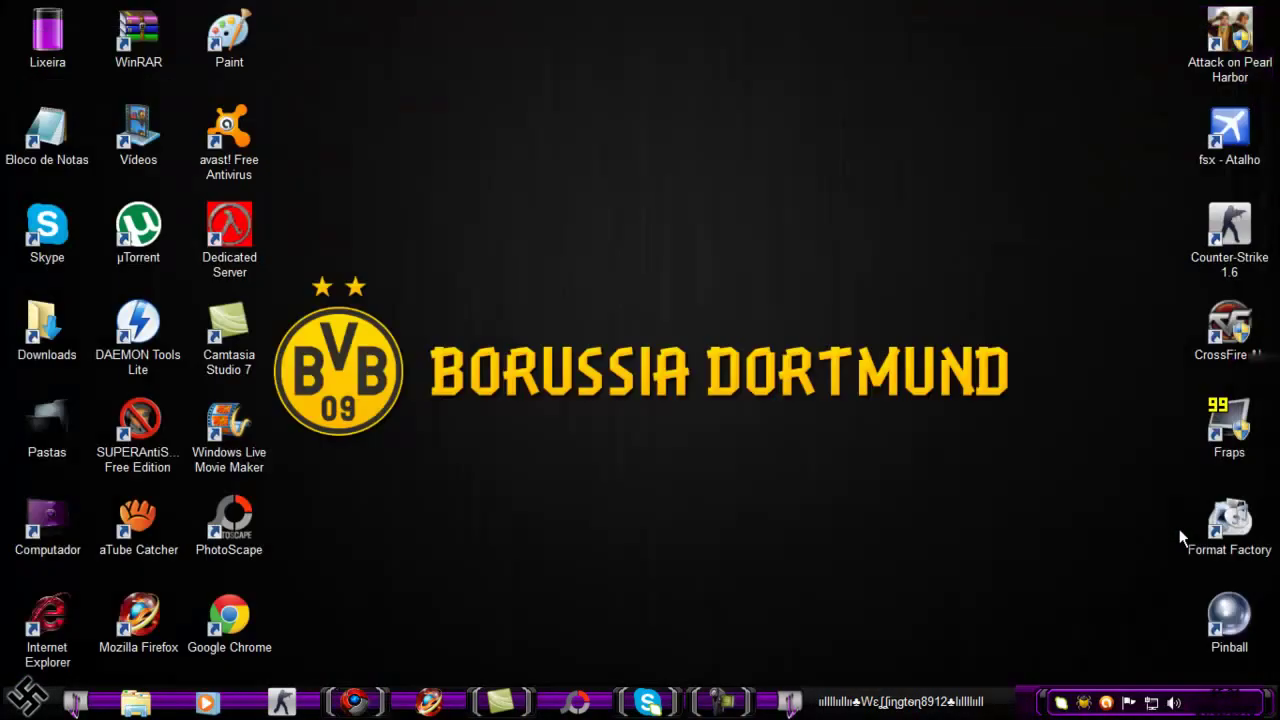